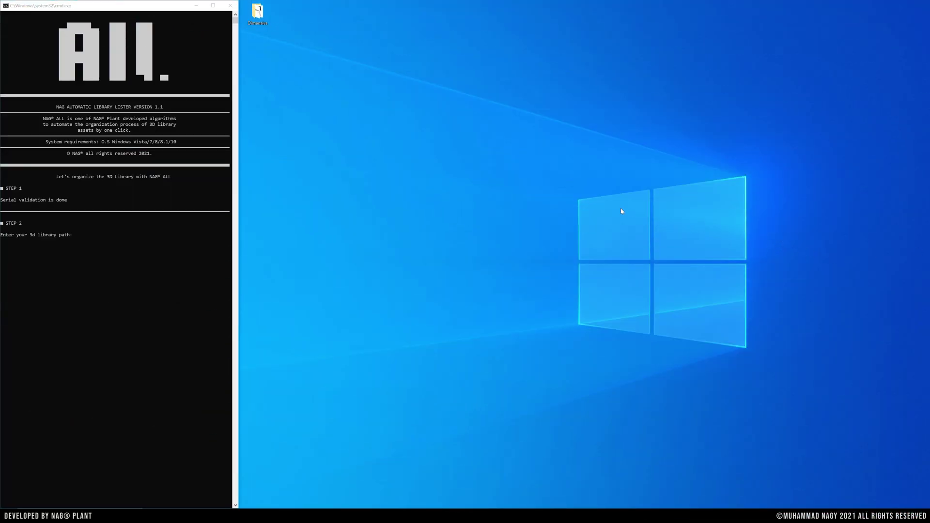
Open the Dimensiva model folder and snap its Explorer window to the right half.
double_click(258, 13)
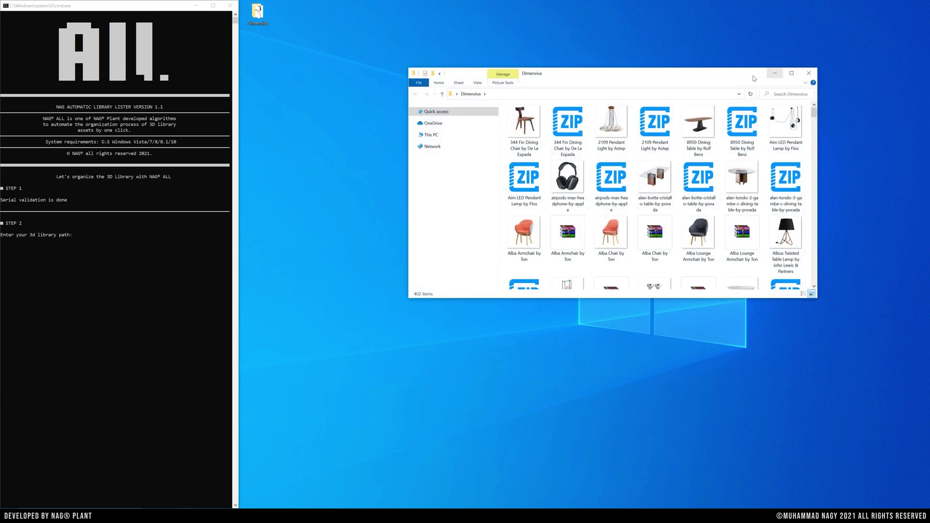
drag(753, 78, 928, 75)
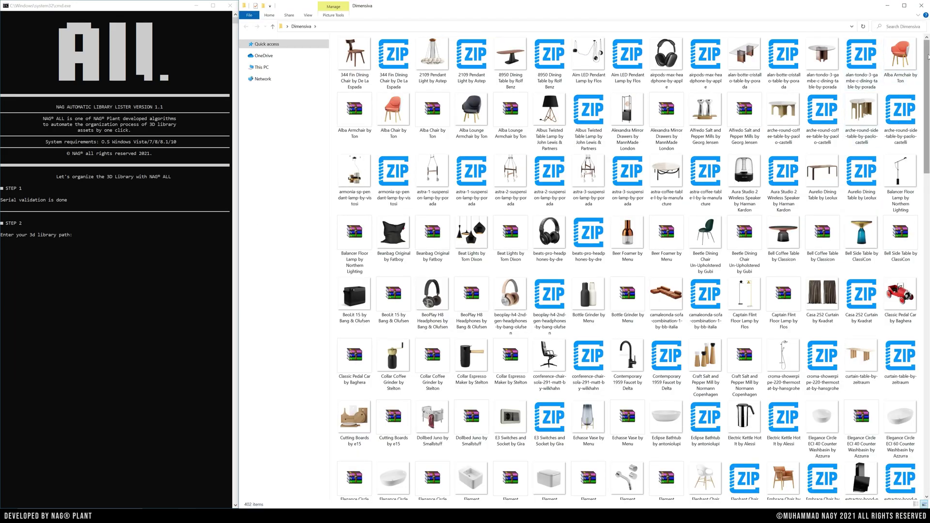
scroll(927, 57, down, 3)
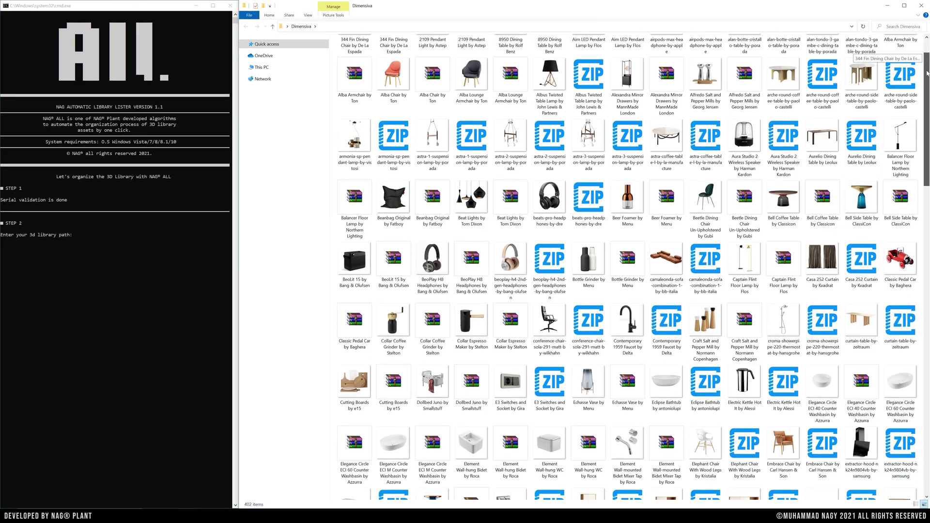
scroll(908, 52, down, 3)
scroll(886, 49, down, 3)
scroll(858, 45, down, 3)
scroll(854, 49, down, 2)
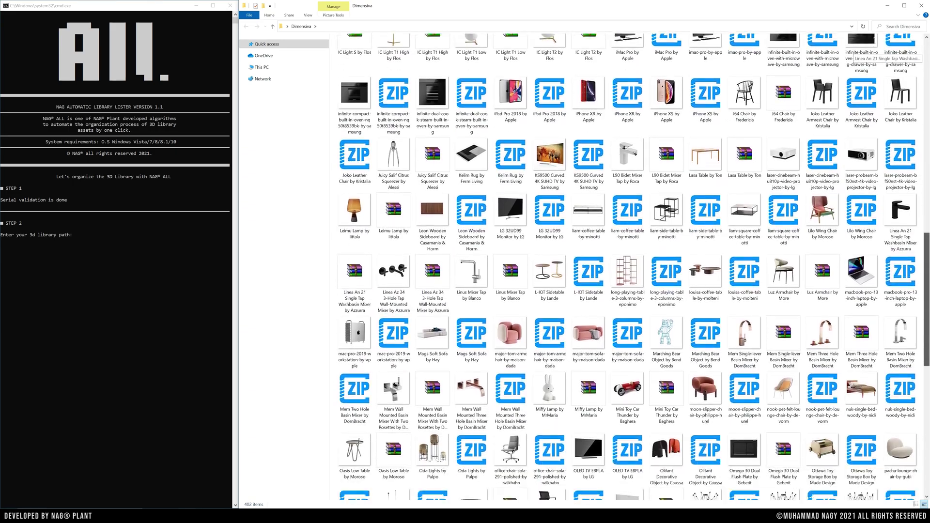
scroll(853, 50, down, 2)
scroll(853, 50, down, 2)
scroll(854, 50, down, 2)
scroll(854, 50, down, 2)
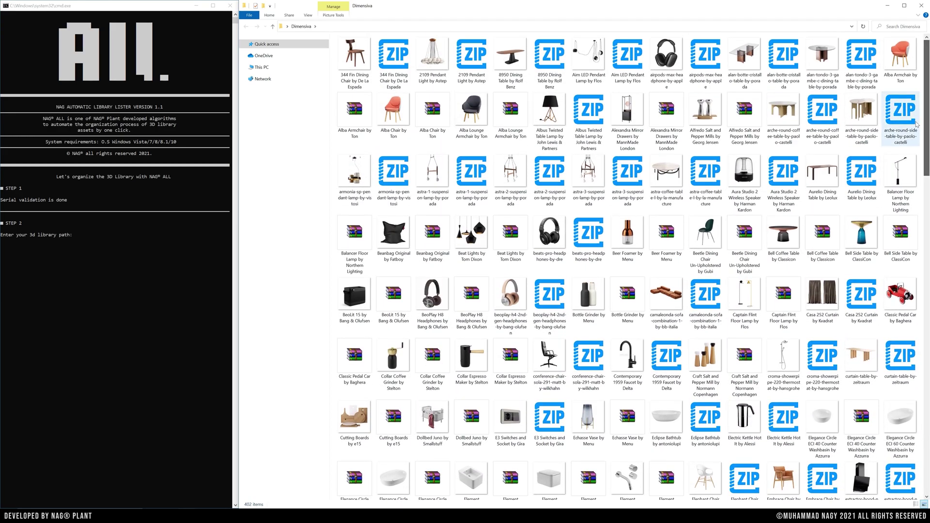
Compare the 344 Fin Dining Chair preview image and archive file names.
click(305, 16)
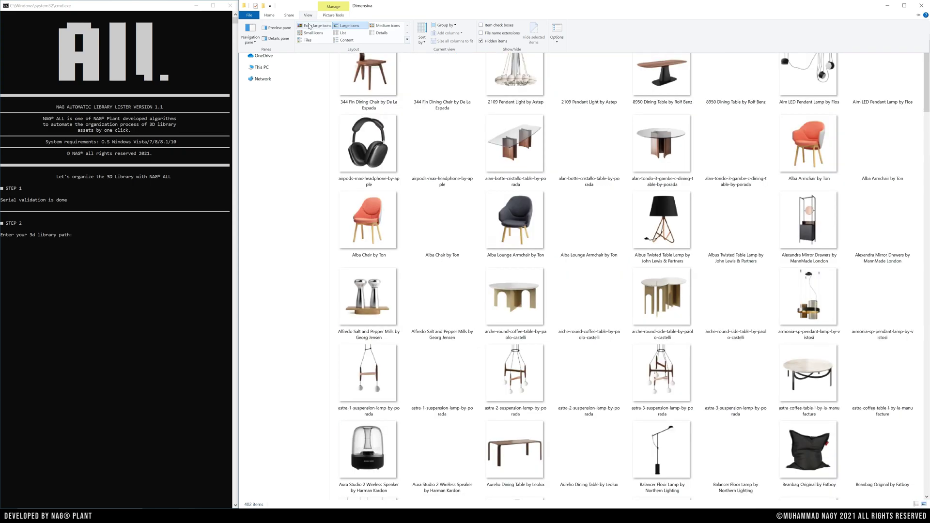
click(383, 105)
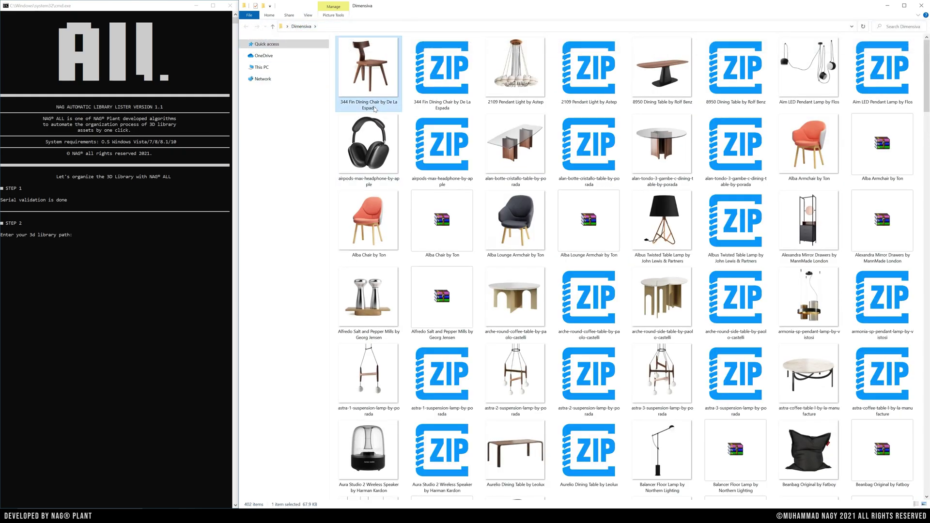
click(375, 108)
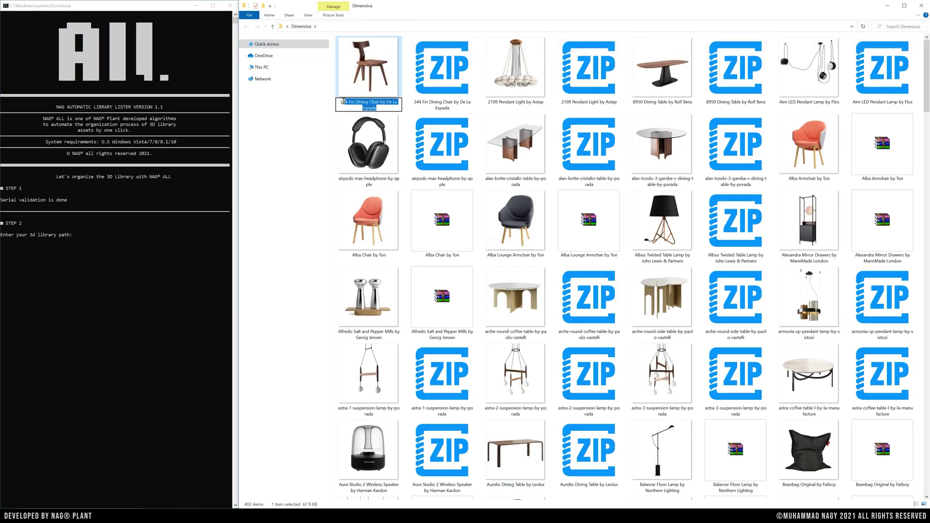
click(456, 104)
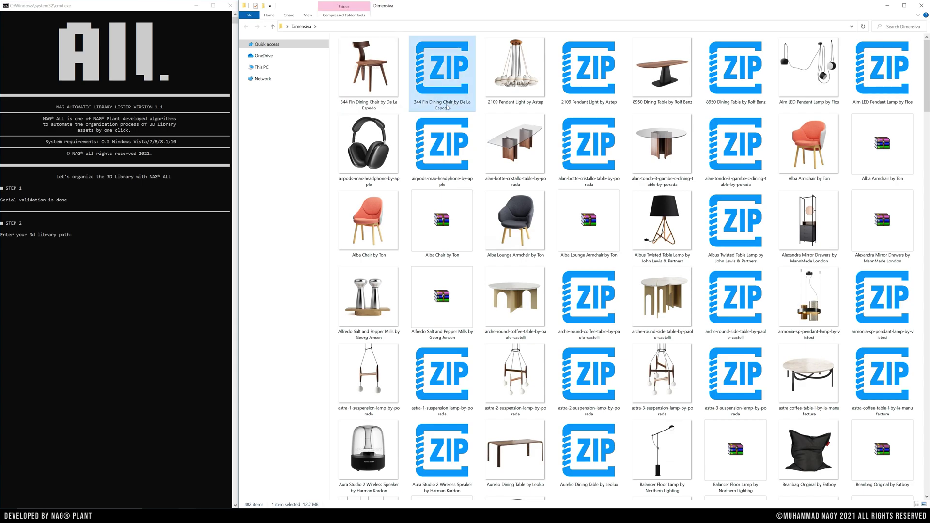
click(449, 107)
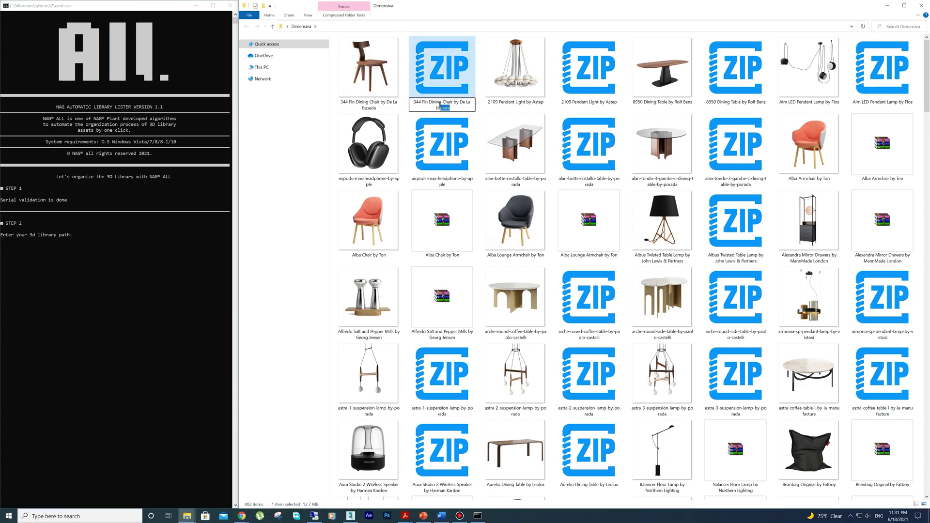
click(396, 109)
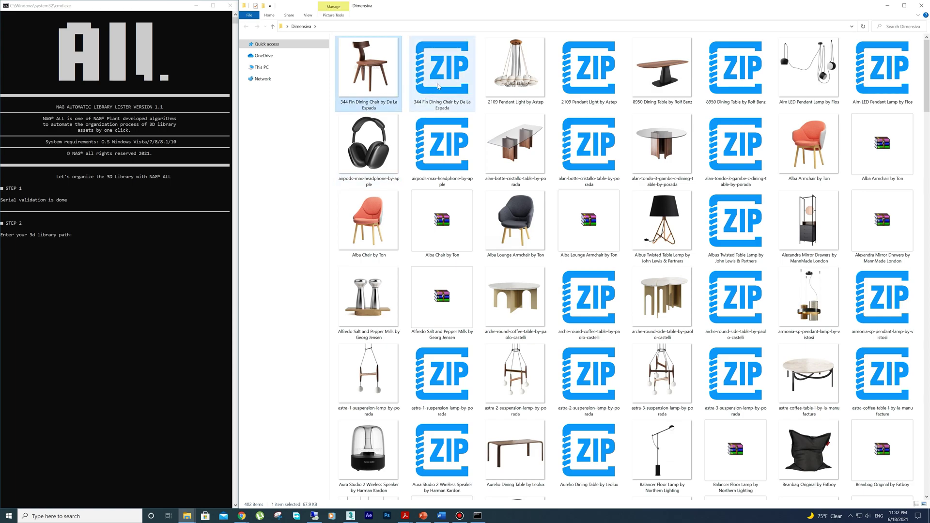
Select the 2109 Pendant Light archive and reveal the folder's full path in the address bar.
click(437, 86)
click(484, 79)
click(558, 82)
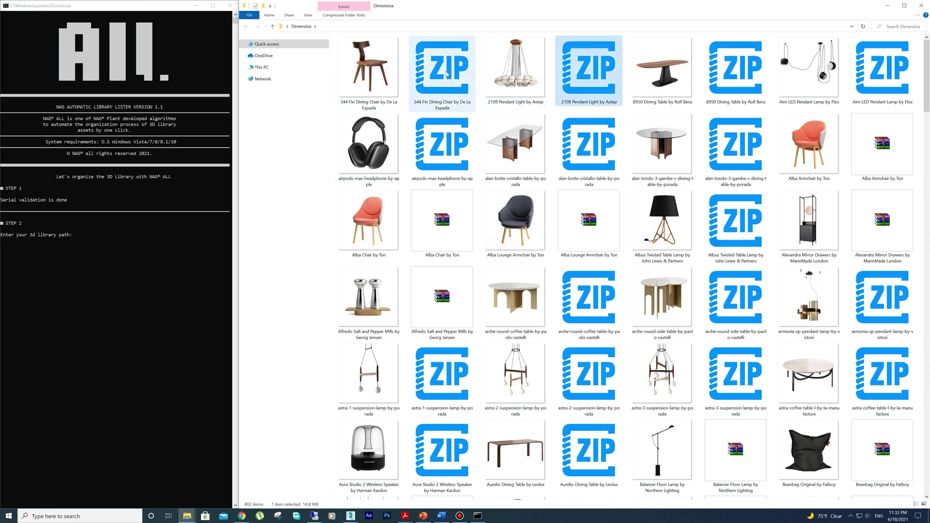
click(392, 29)
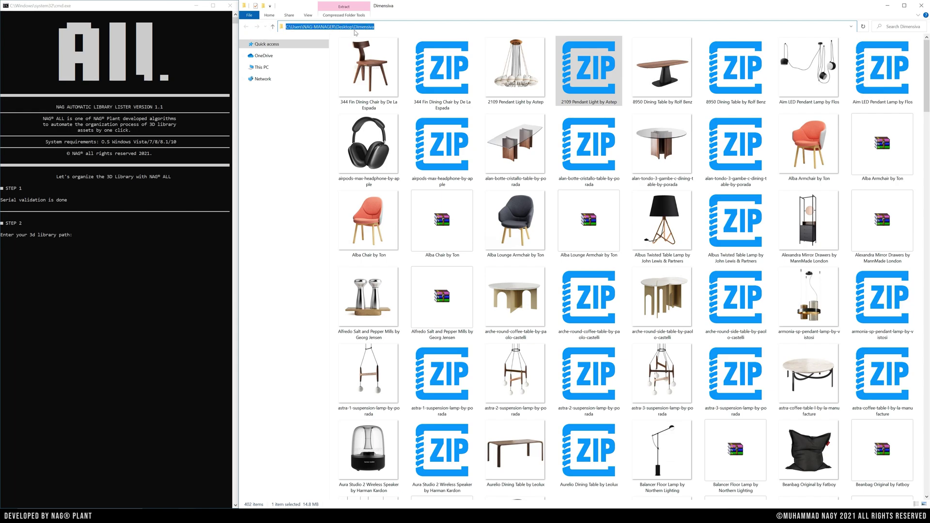
Paste the copied Dimensiva folder path into the NAG ALL console and start library organization.
right_click(355, 26)
click(369, 46)
click(81, 239)
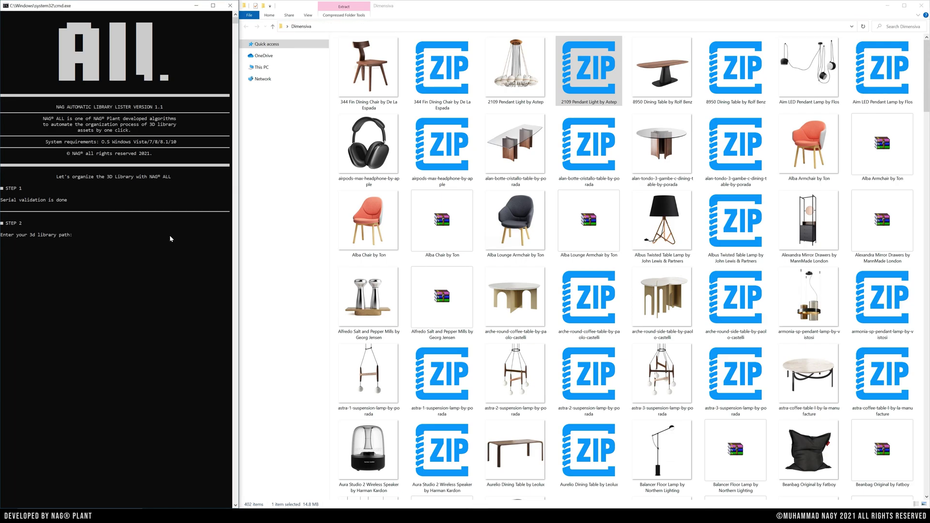
text(C:\Users\NAG-MANAGER\Desktop\Dimensiva)
key(Return)
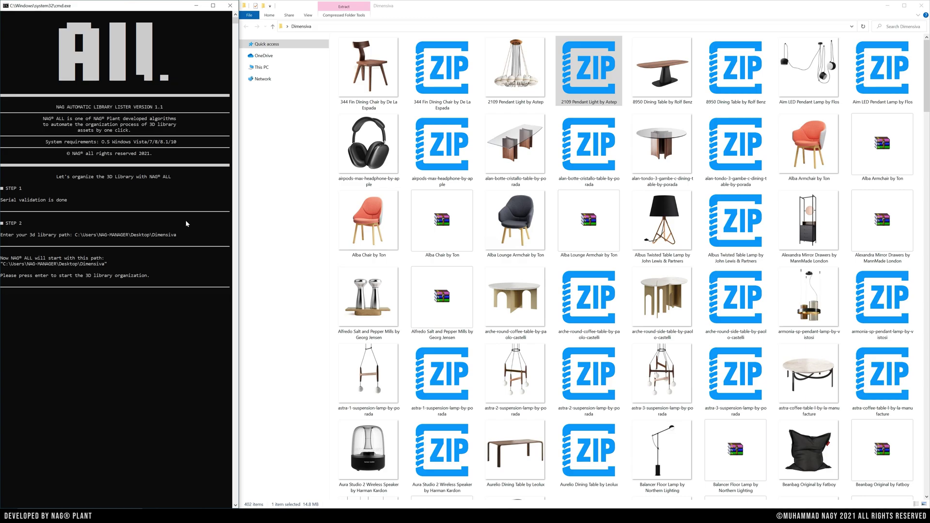
key(Return)
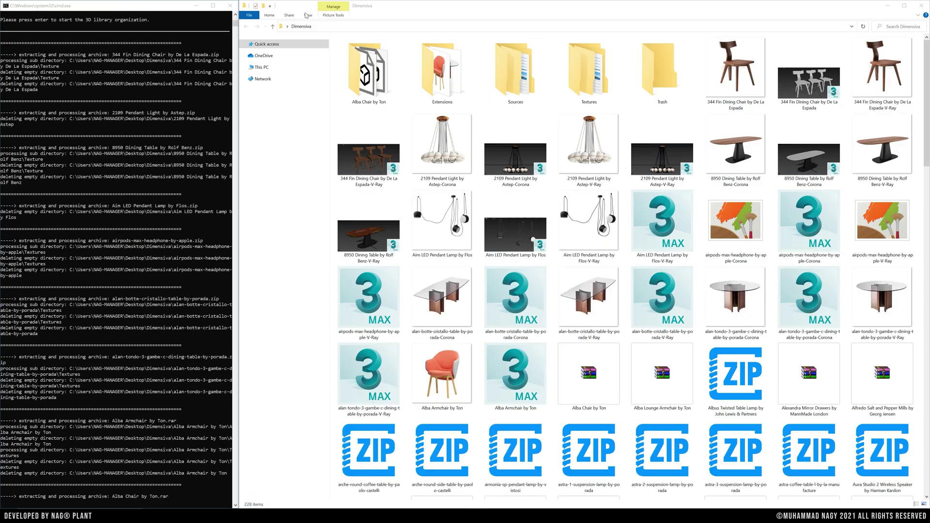
ctrl+scroll(337, 27, down, 2)
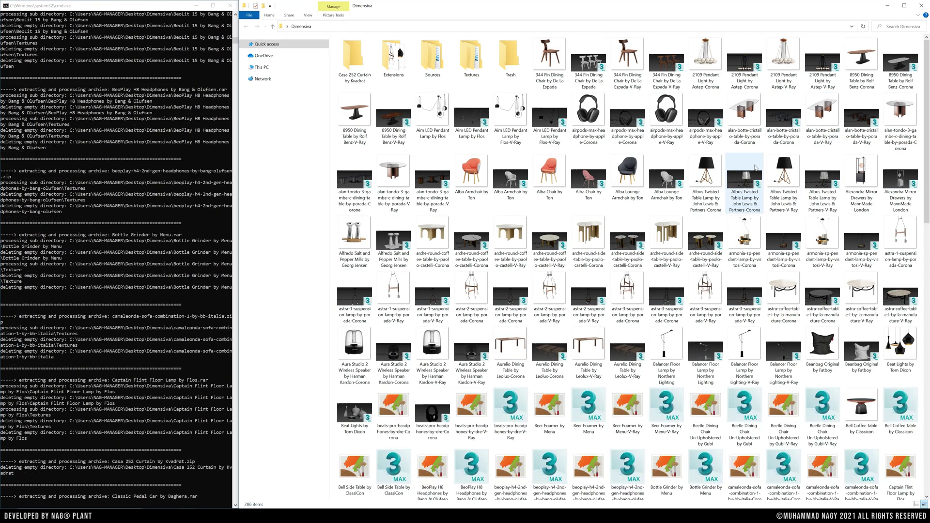
scroll(754, 167, down, 3)
scroll(754, 167, down, 2)
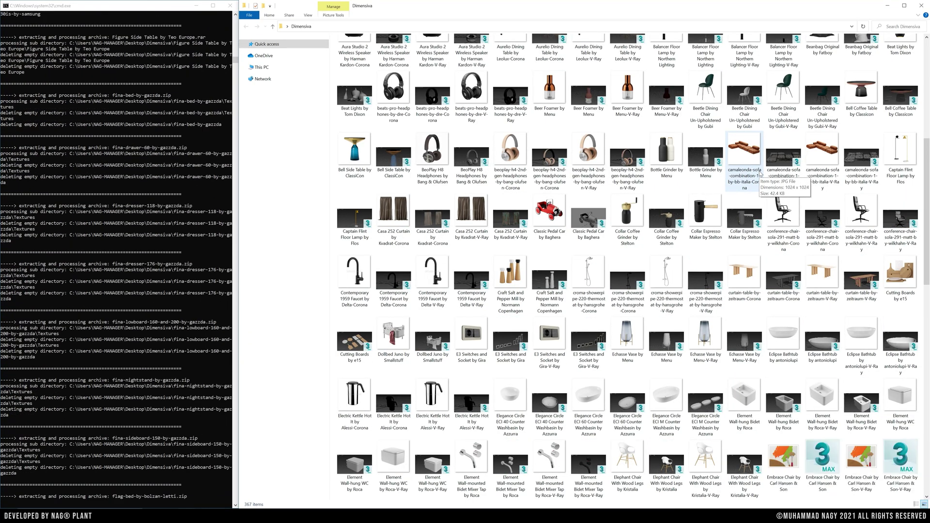
scroll(759, 175, down, 3)
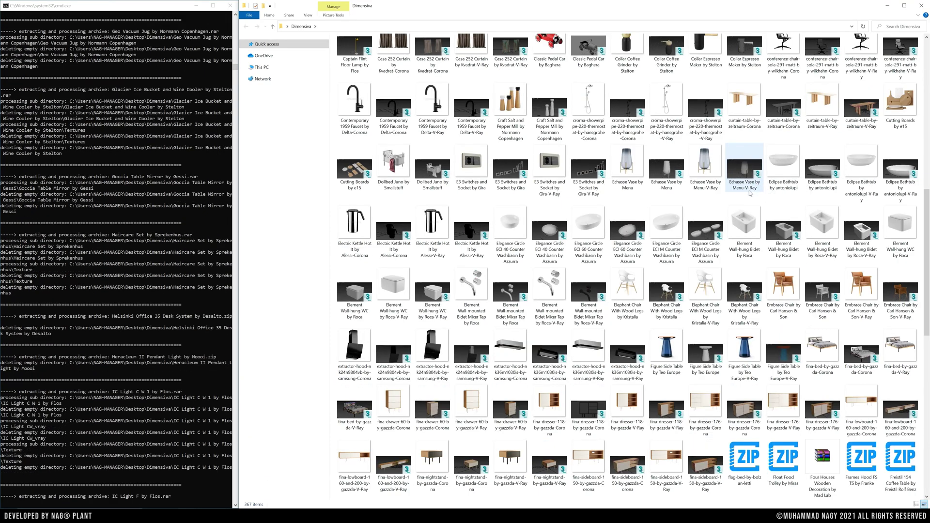
scroll(756, 182, down, 3)
scroll(748, 192, down, 3)
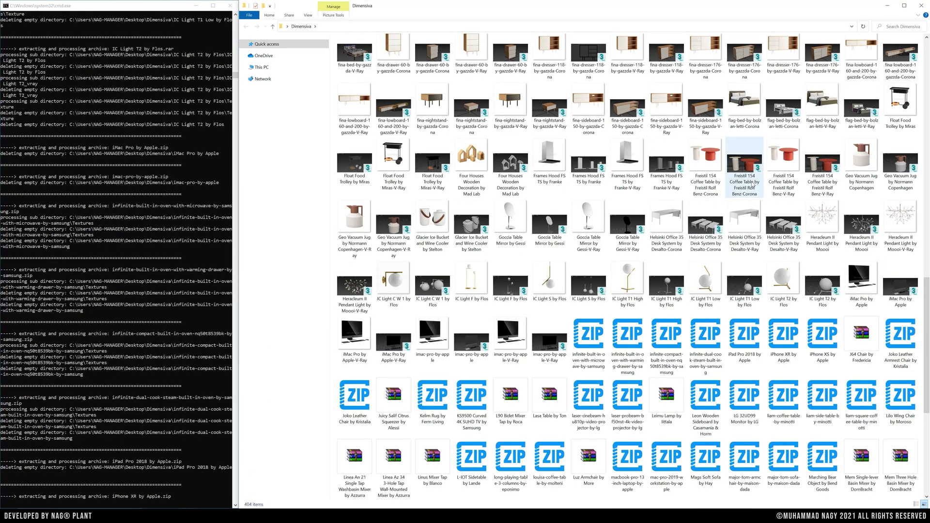
scroll(752, 186, down, 3)
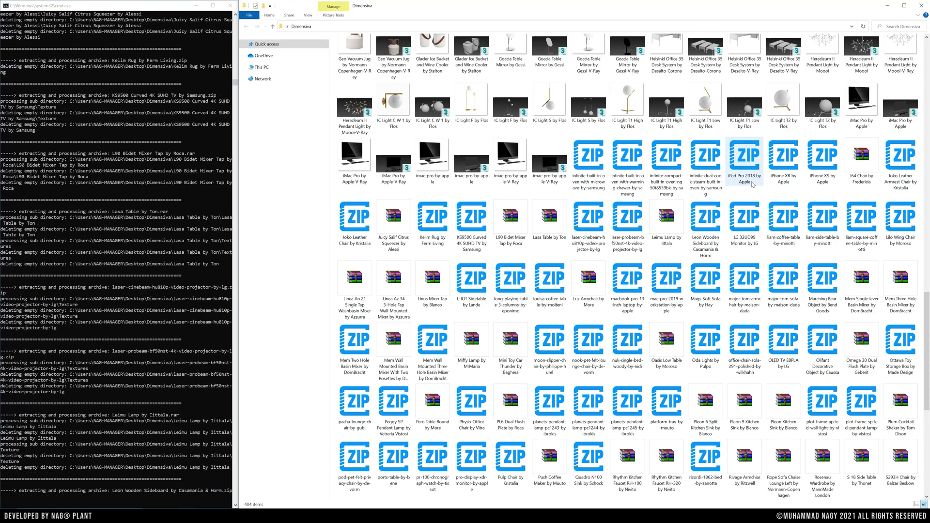
scroll(752, 187, down, 3)
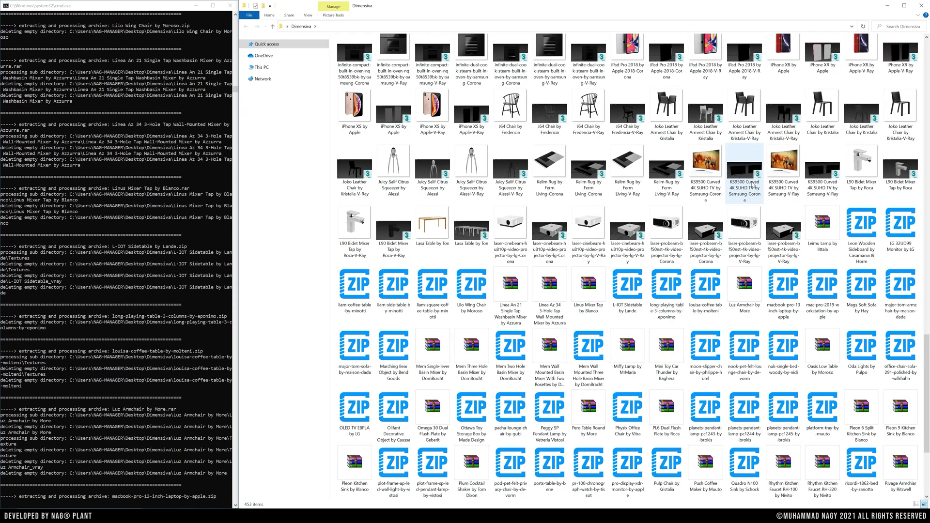
scroll(752, 187, down, 3)
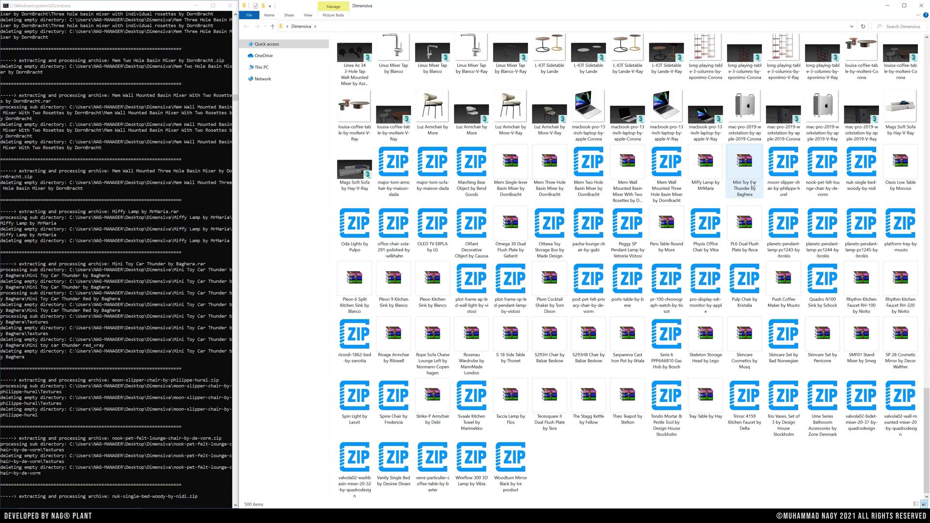
scroll(752, 185, down, 3)
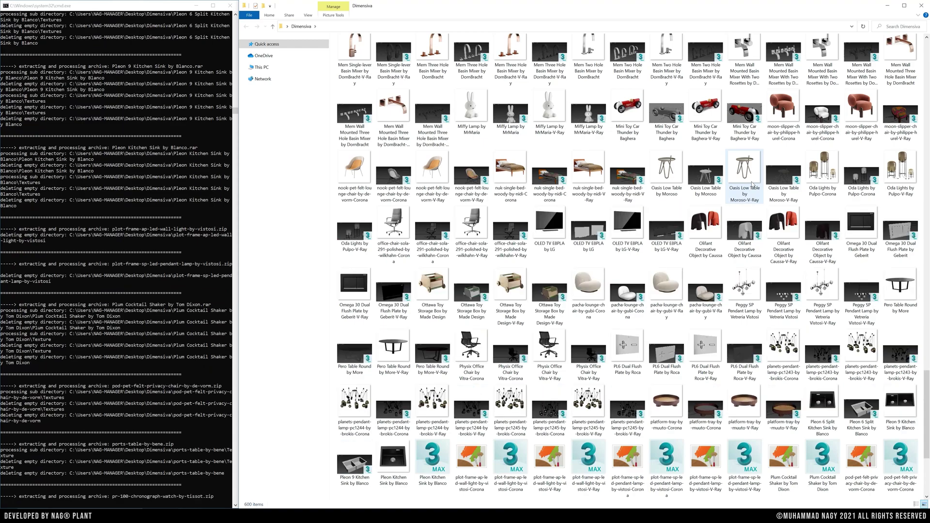
scroll(752, 186, down, 3)
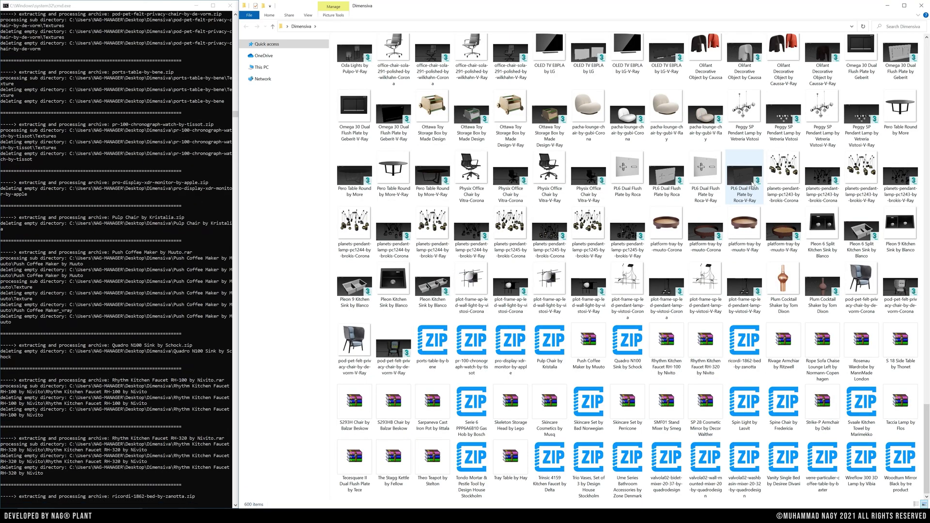
scroll(752, 186, down, 3)
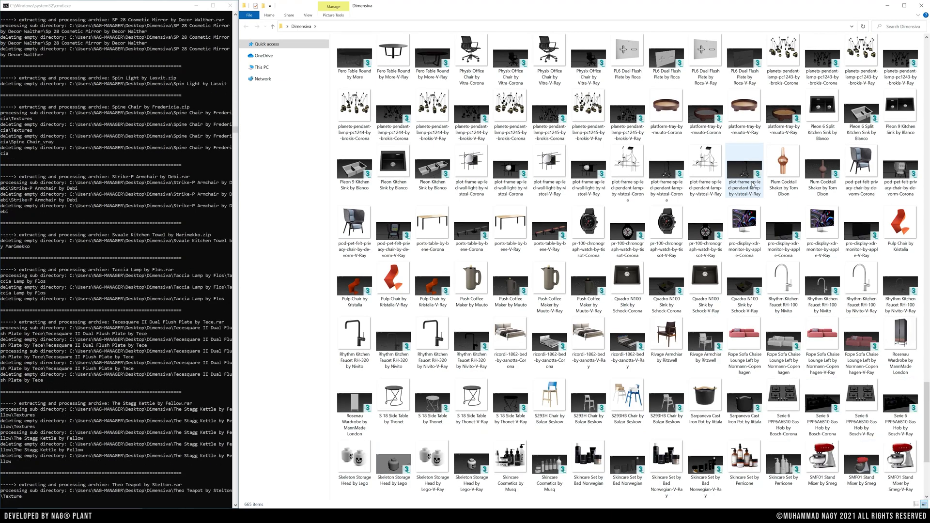
scroll(751, 192, down, 3)
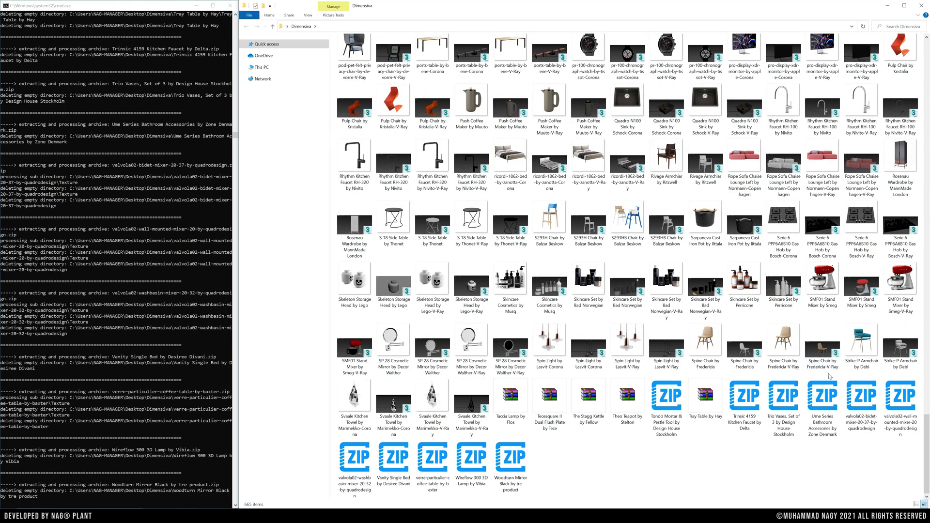
scroll(813, 366, down, 3)
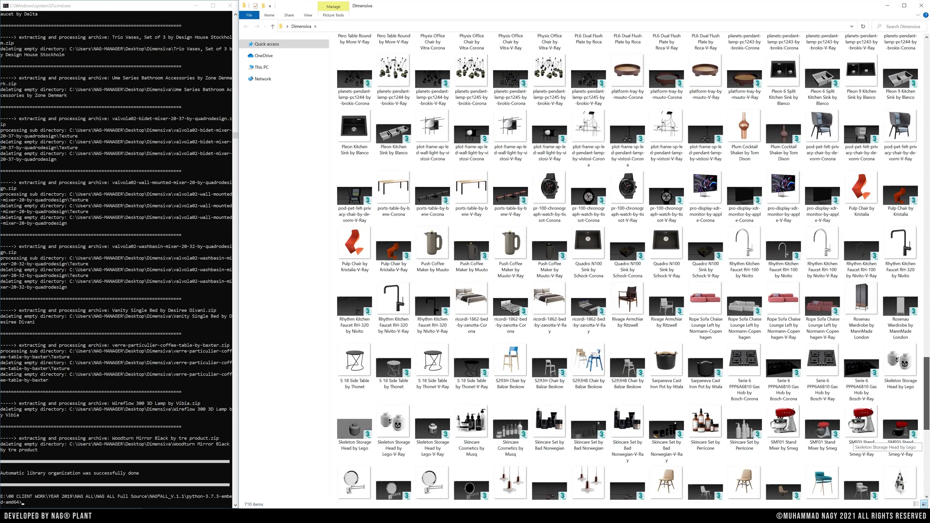
drag(924, 445, 911, 149)
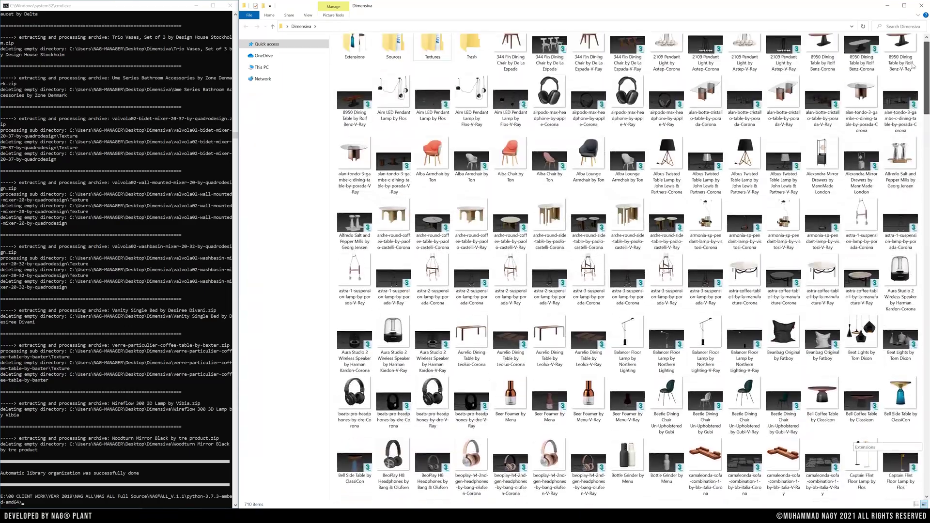
drag(910, 149, 915, 60)
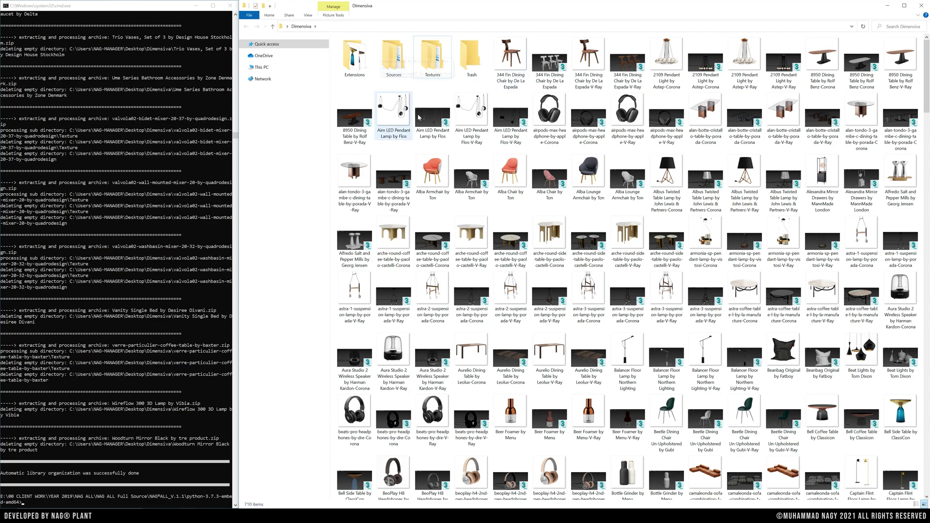
Launch Connecter by searching for it from the Start menu.
key(super)
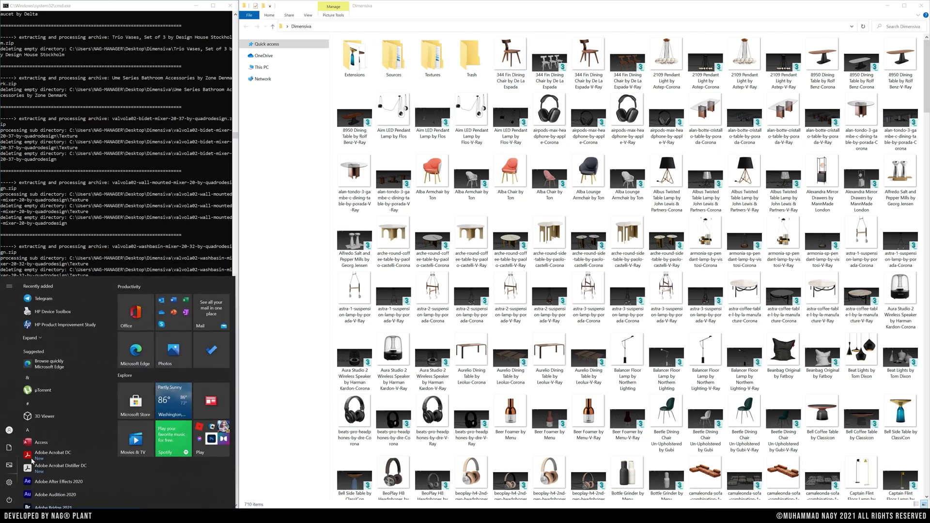
text(conn)
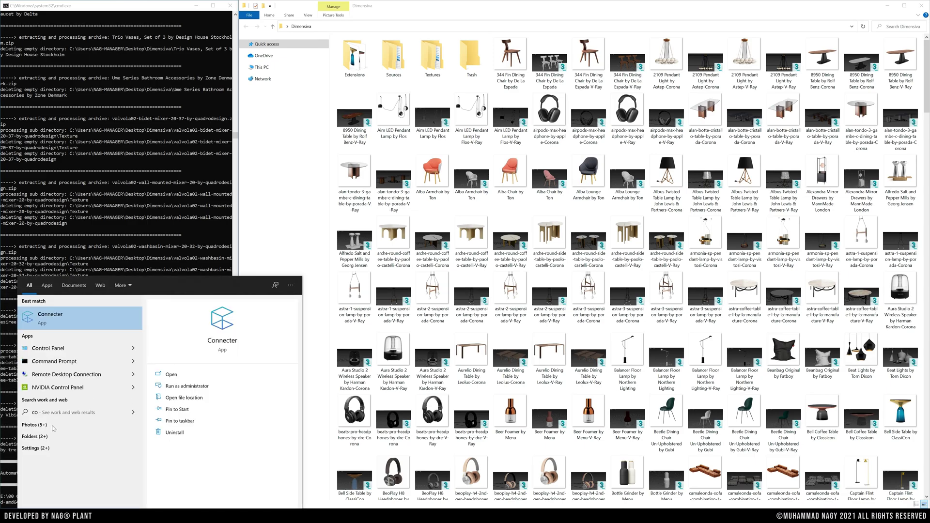
click(93, 325)
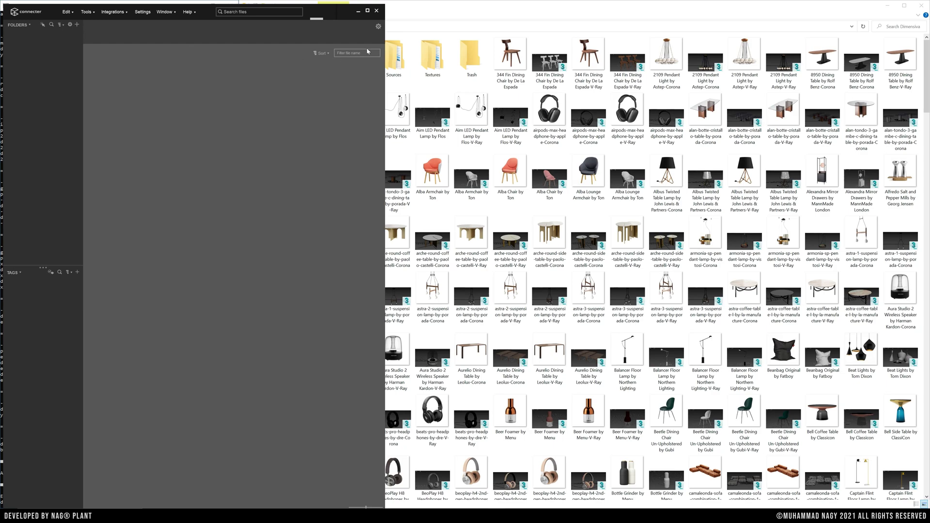
Add Desktop\Dimensiva as a Connecter folder, maximize the window and load its assets.
click(77, 26)
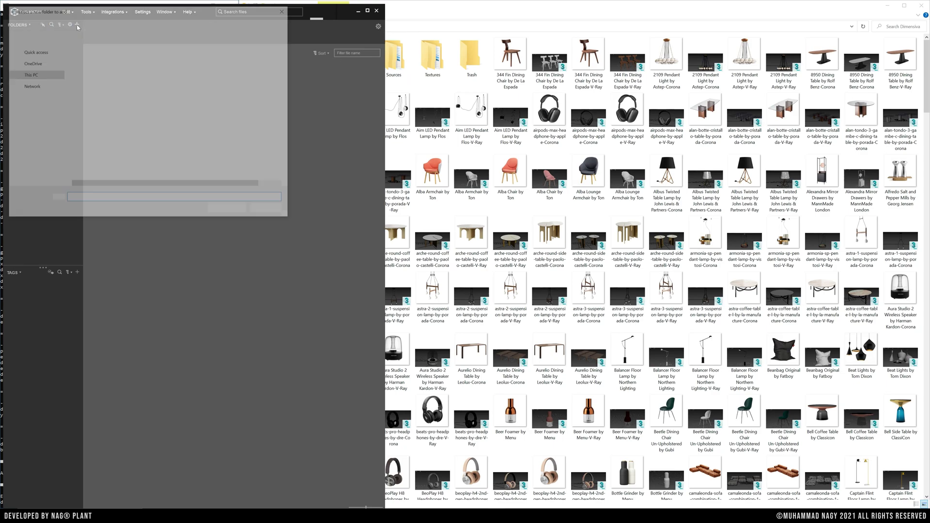
click(151, 24)
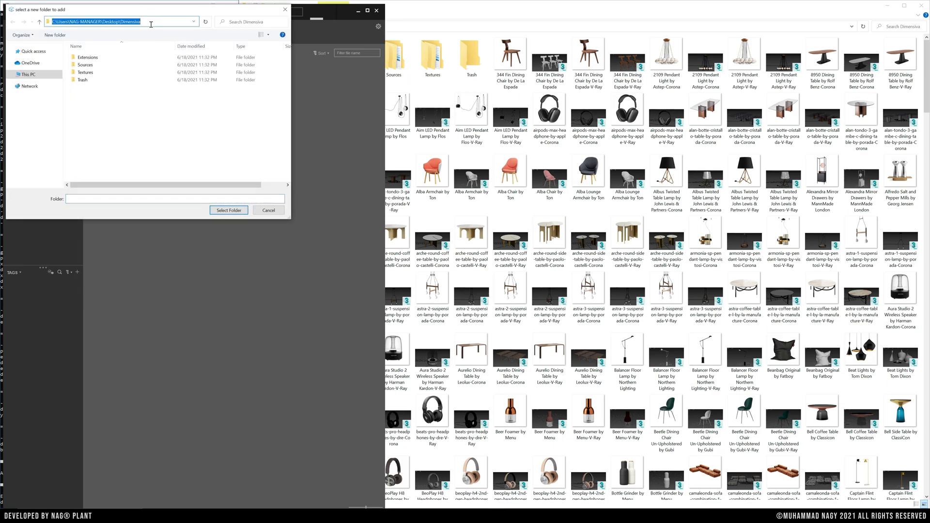
click(144, 107)
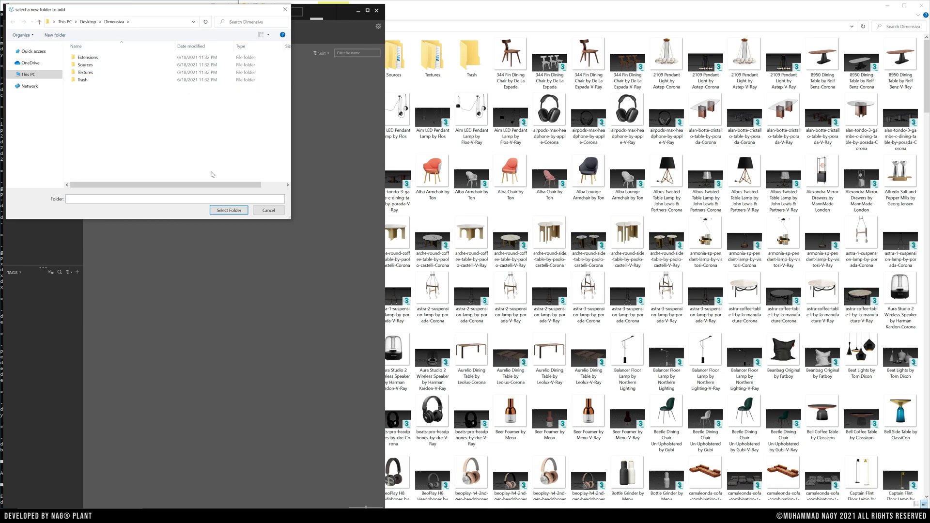
click(229, 210)
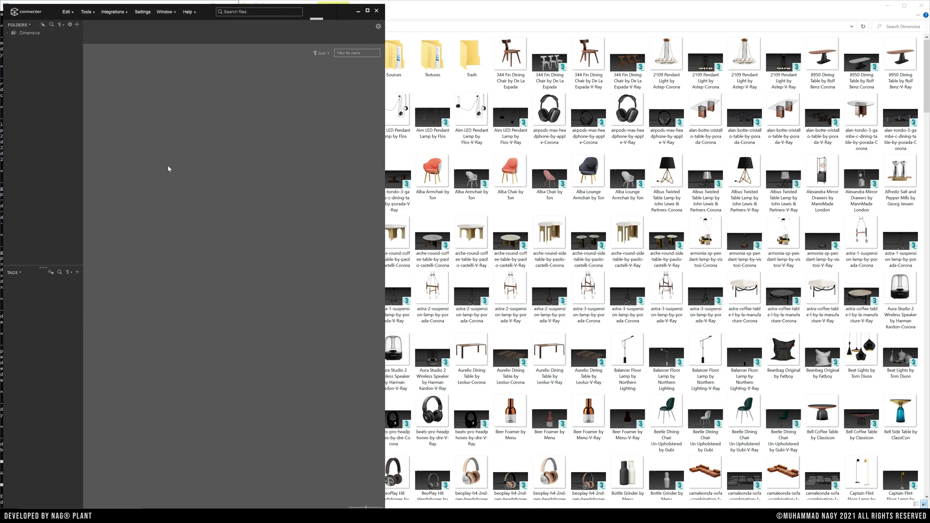
click(369, 10)
click(28, 29)
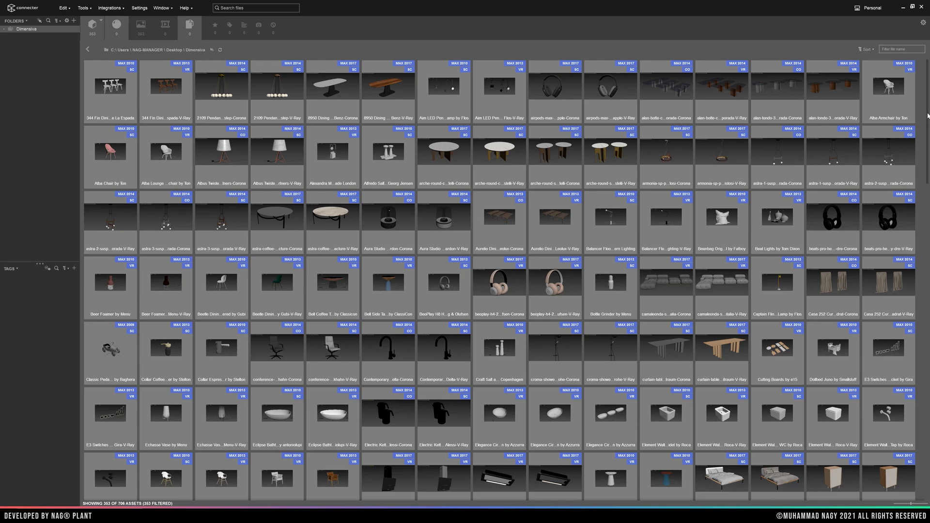
scroll(928, 113, down, 1)
scroll(928, 114, down, 2)
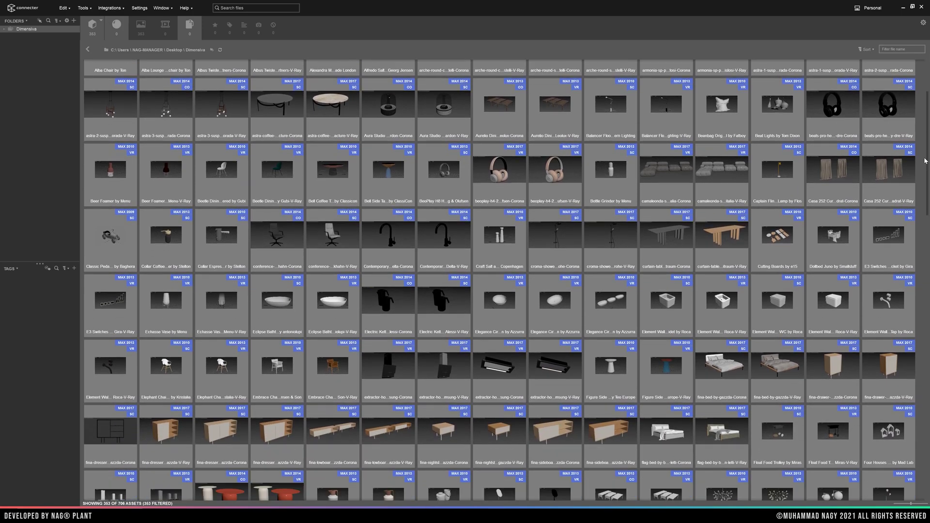
scroll(927, 114, down, 2)
scroll(928, 114, down, 2)
scroll(506, 281, down, 1)
scroll(506, 280, down, 4)
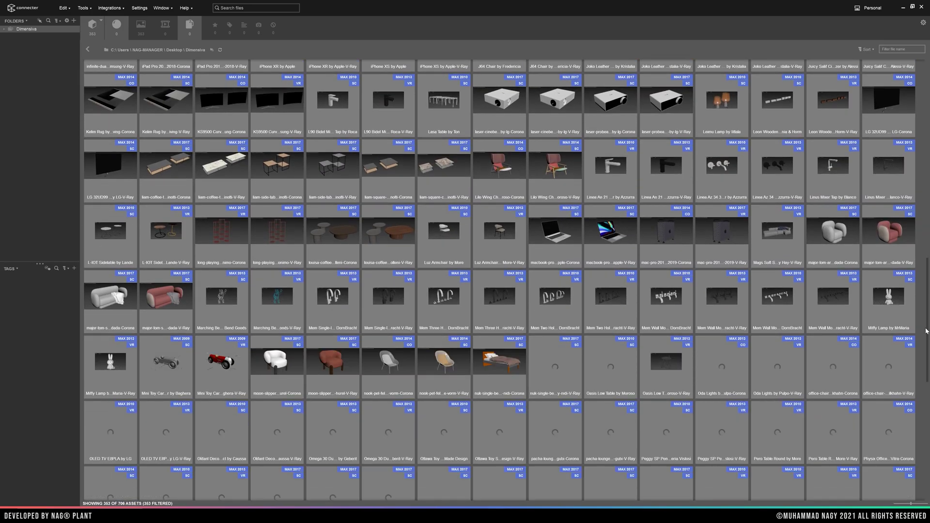
scroll(506, 281, down, 4)
scroll(505, 281, down, 3)
scroll(506, 280, up, 4)
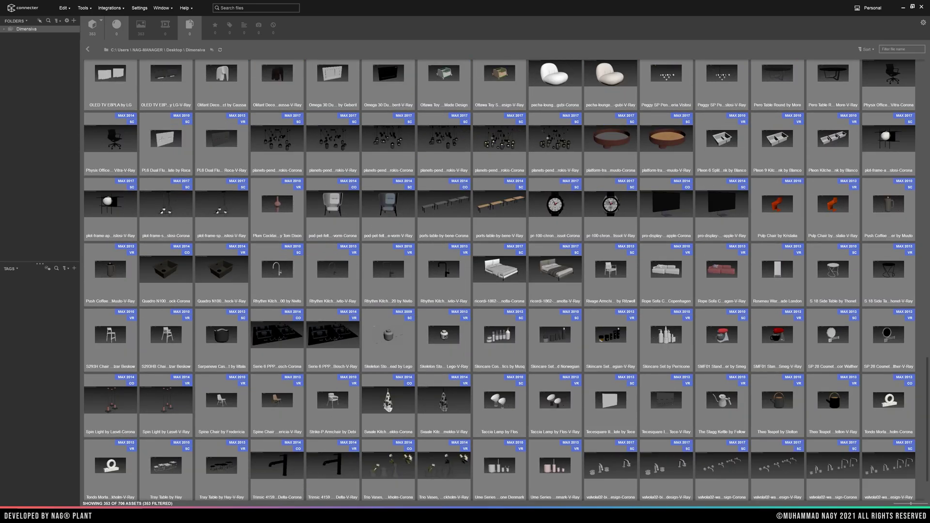
scroll(505, 281, up, 5)
scroll(506, 281, up, 4)
scroll(505, 280, up, 2)
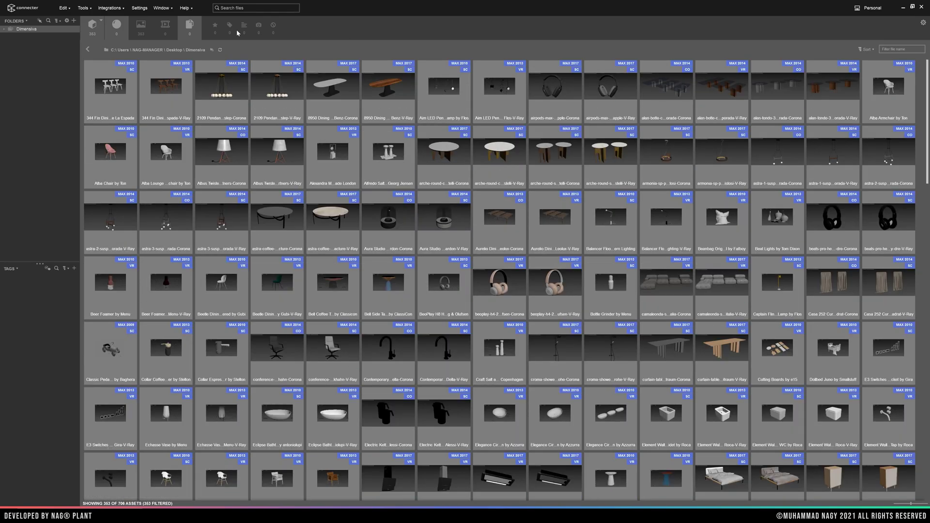
Open Connecter's Tools menu with its automatic preview assignment option.
click(88, 9)
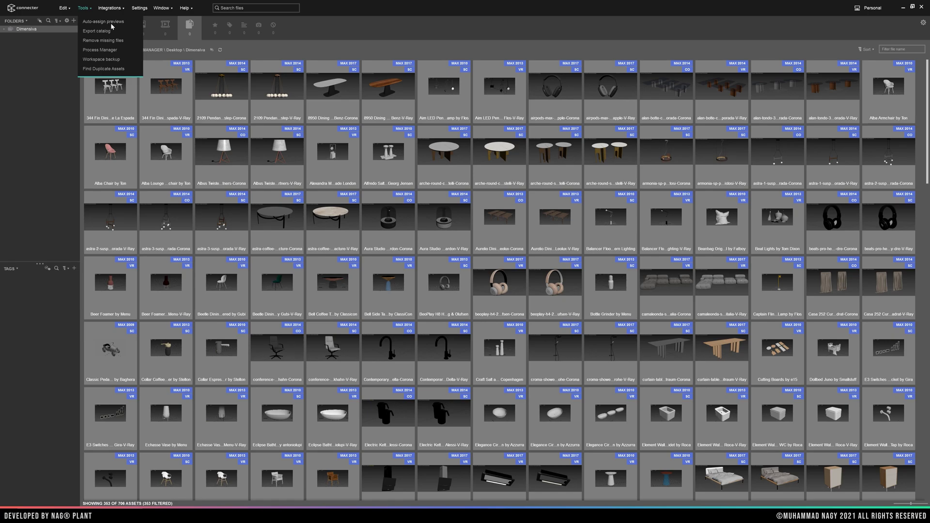
Run Auto-assign previews on all folders, pairing 814 previews, then close the dialog.
click(111, 22)
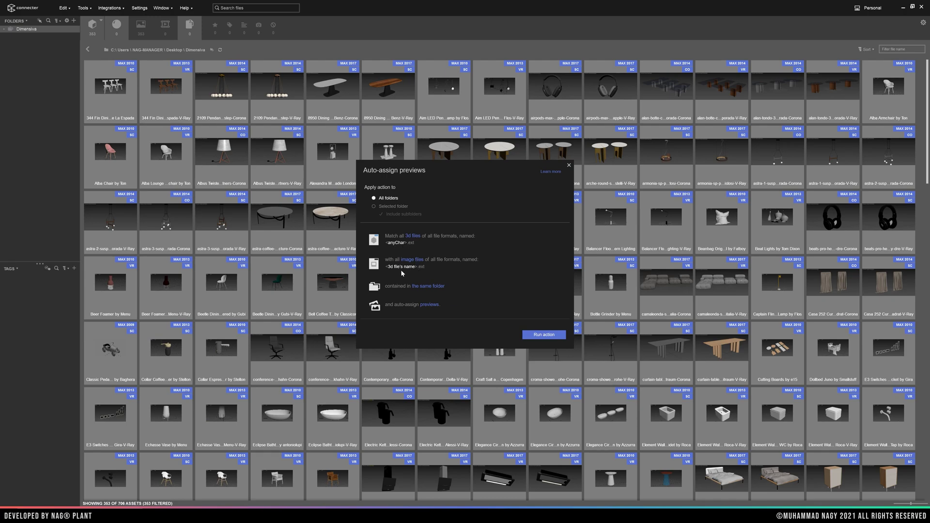
click(543, 334)
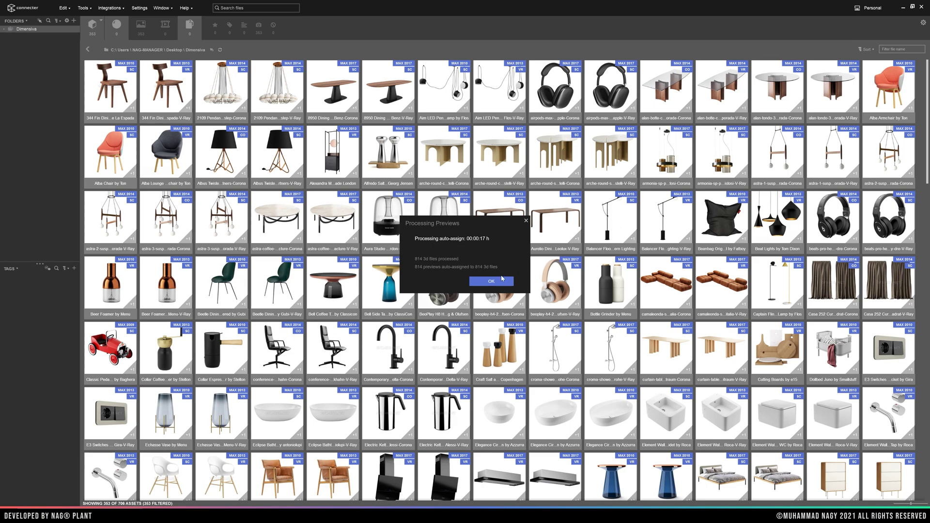
click(501, 281)
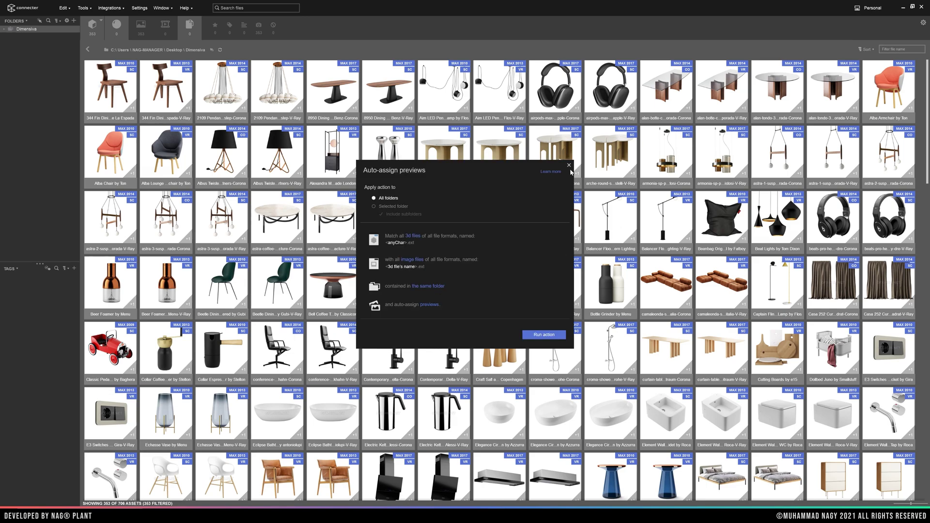
click(569, 166)
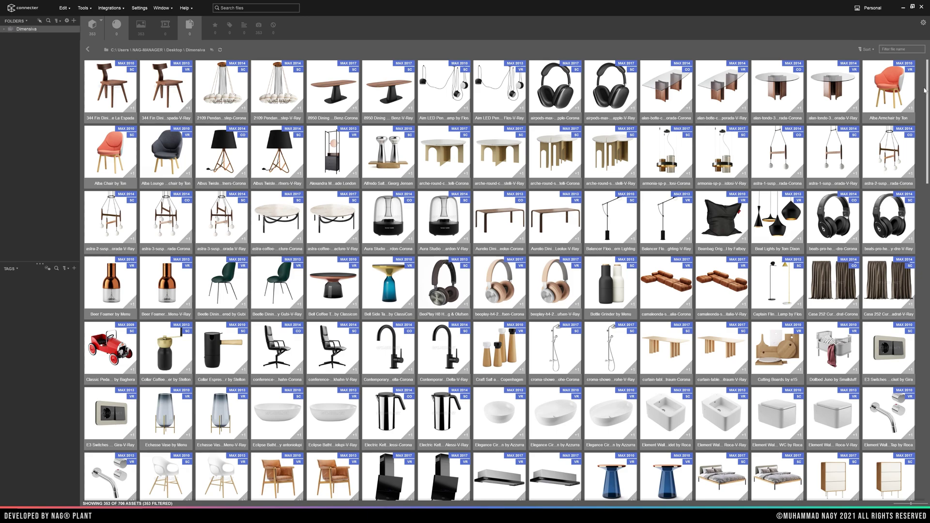
scroll(924, 89, down, 1)
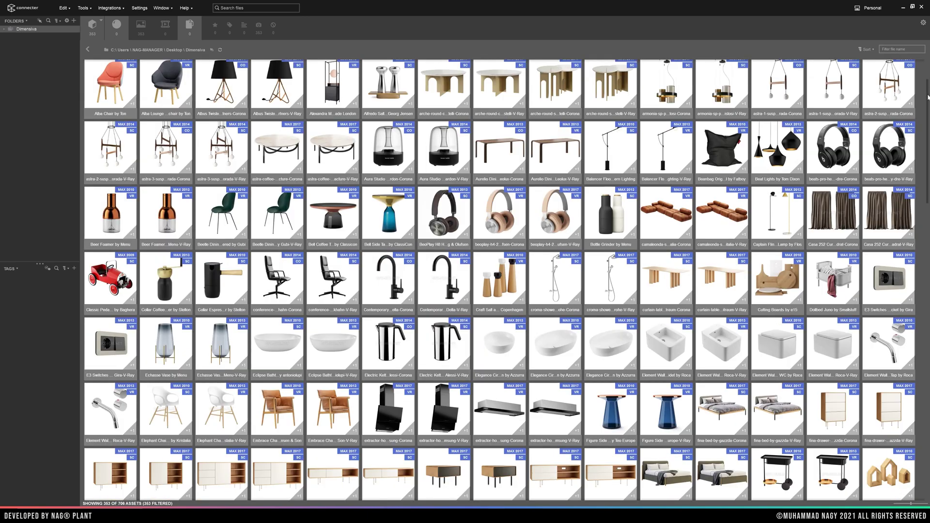
mouse_move(927, 94)
mouse_down()
mouse_move(919, 407)
mouse_move(926, 68)
mouse_up()
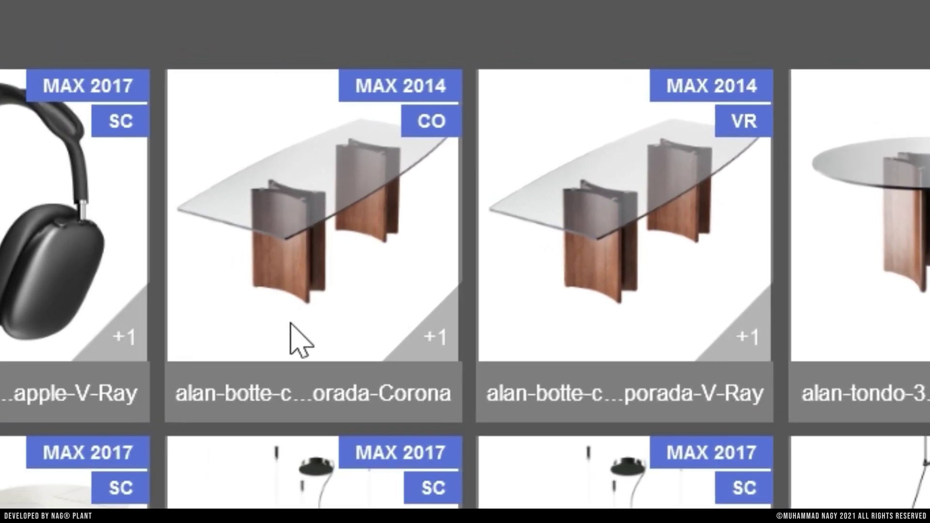
click(663, 106)
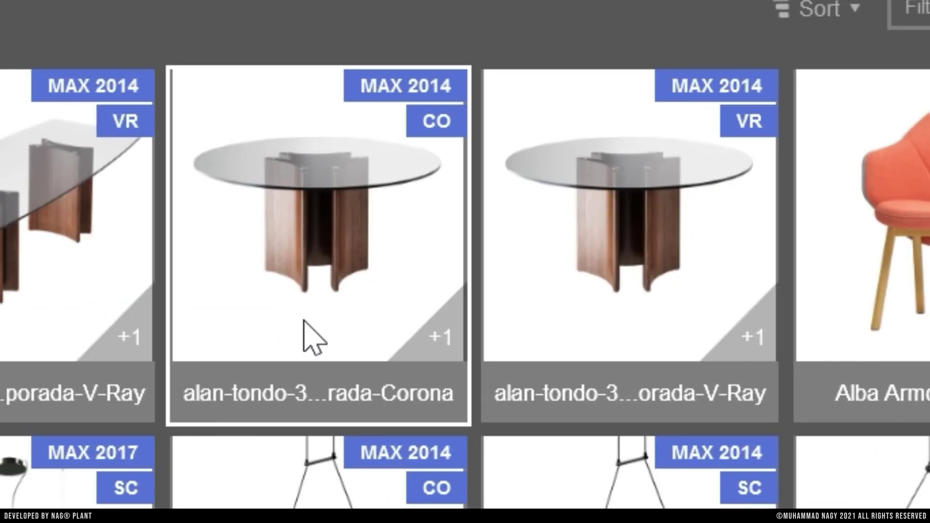
click(702, 280)
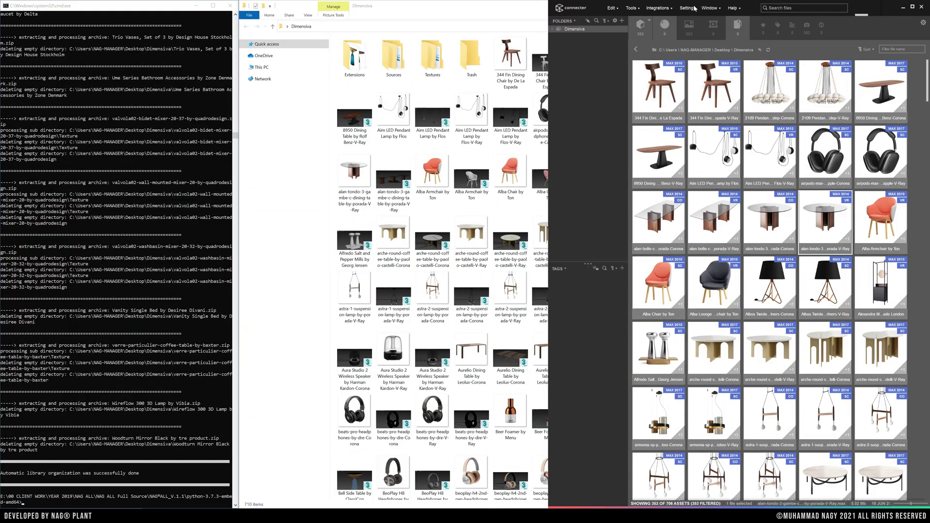
Place Connecter at left over the 3ds Max room scene and pick the major-tom Corona sofa.
drag(694, 9, 146, 16)
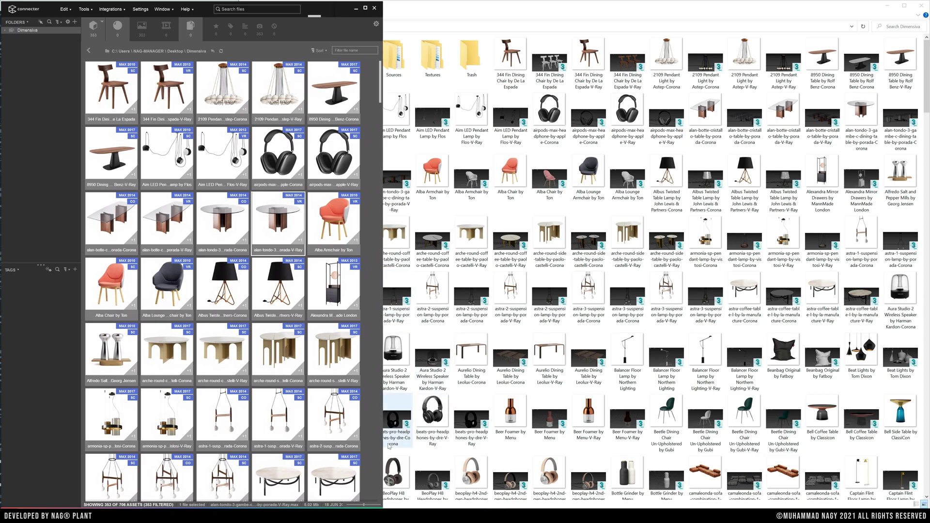
click(352, 481)
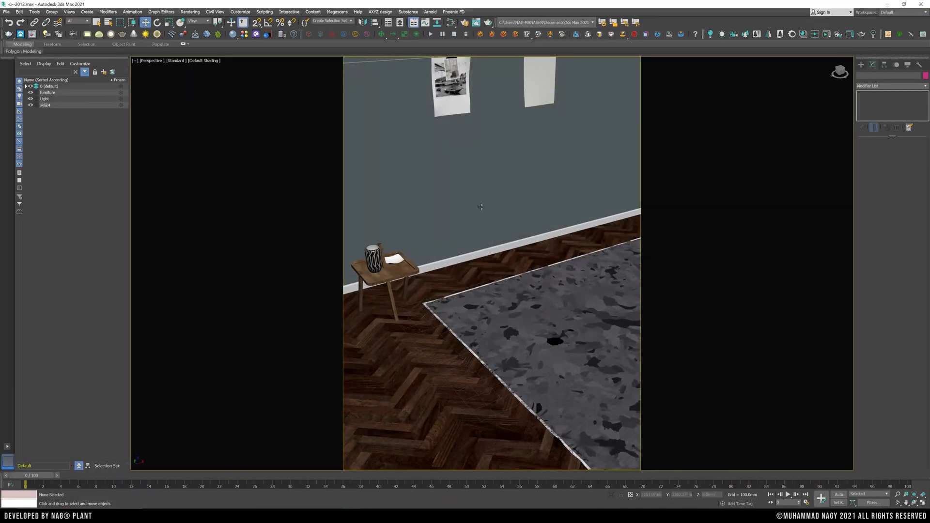
key(alt+Tab)
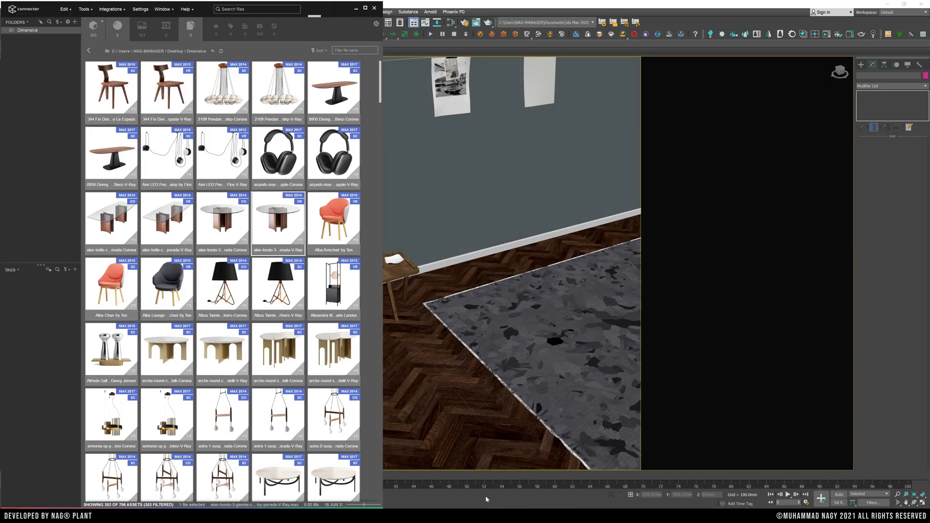
drag(379, 98, 357, 347)
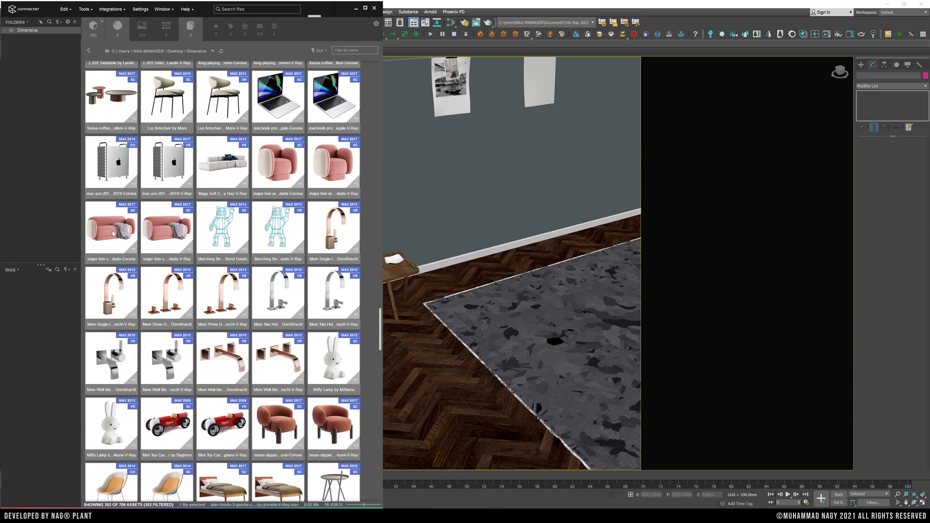
click(114, 231)
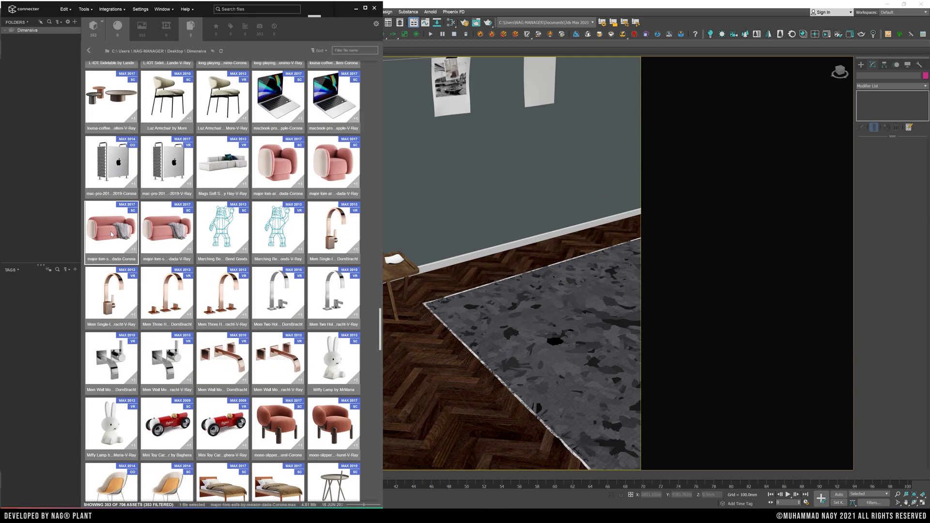
Merge and place the Major Tom sofa on the rug, then view through Camera001.
drag(110, 233, 529, 261)
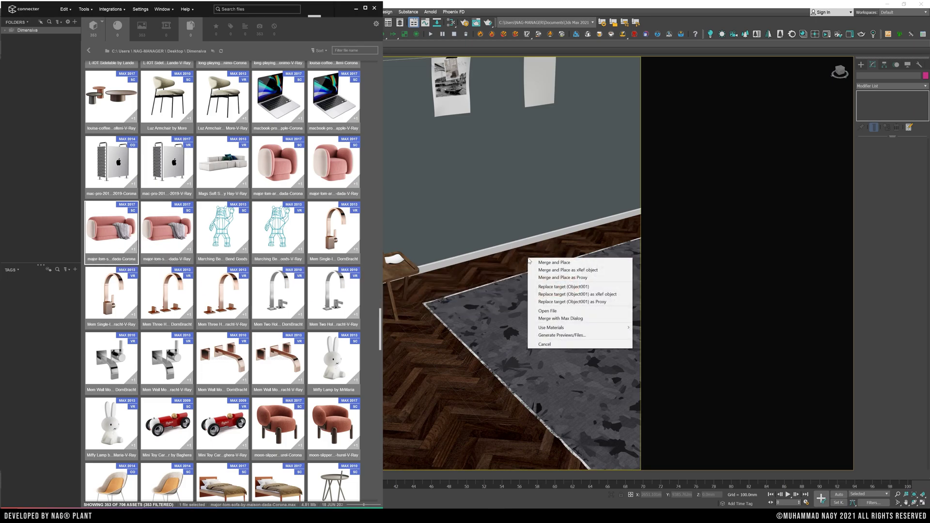
click(536, 263)
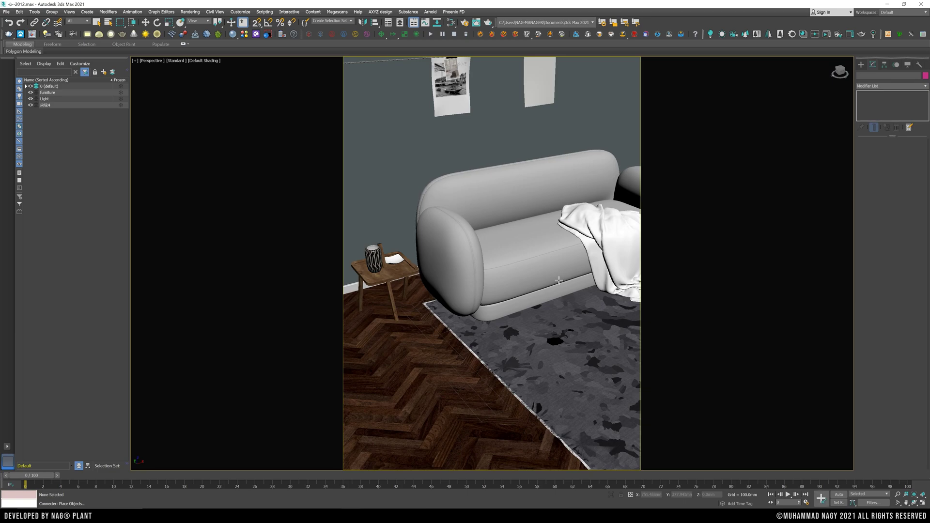
click(556, 297)
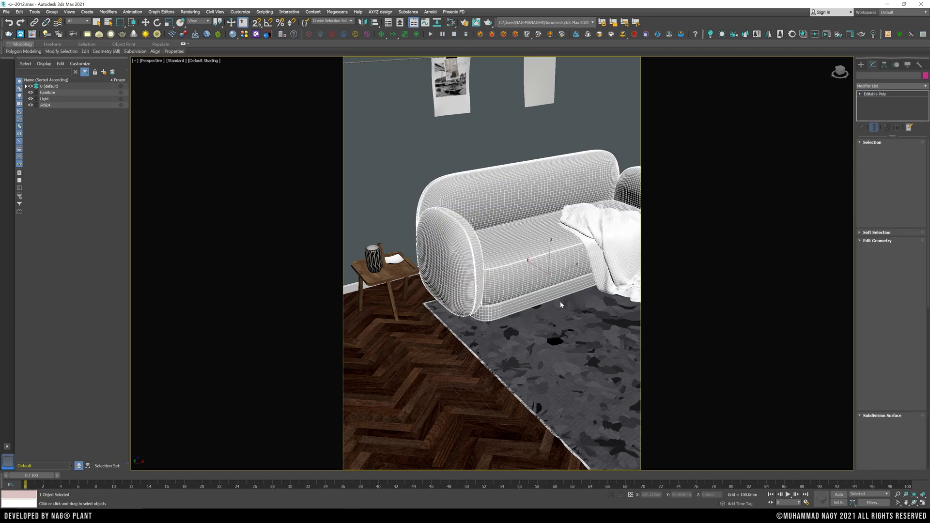
key(c)
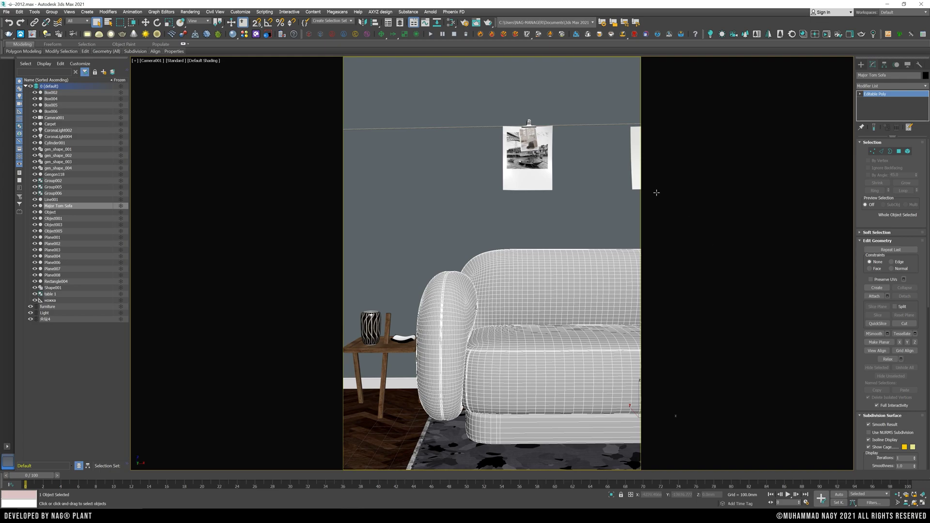
Start a Corona interactive render of the camera view in the frame buffer.
click(849, 34)
drag(687, 61, 267, 67)
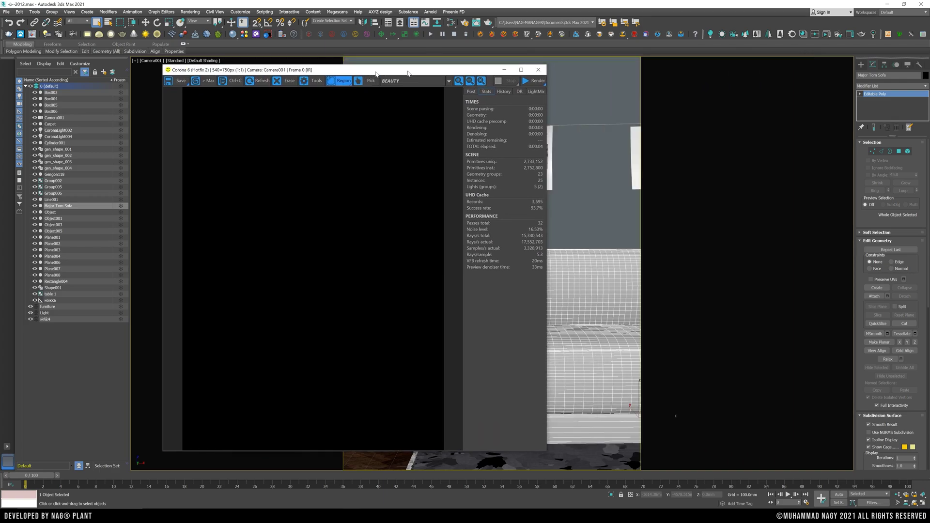
click(396, 75)
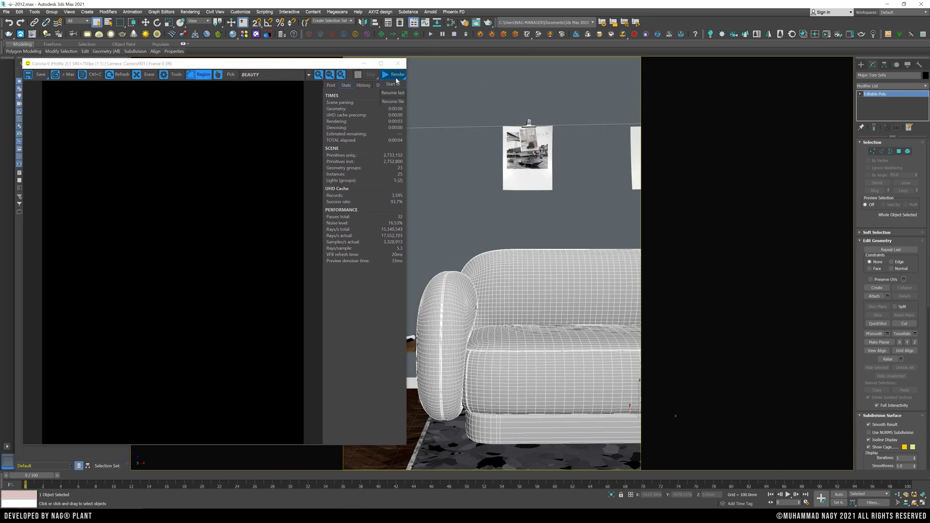
click(398, 85)
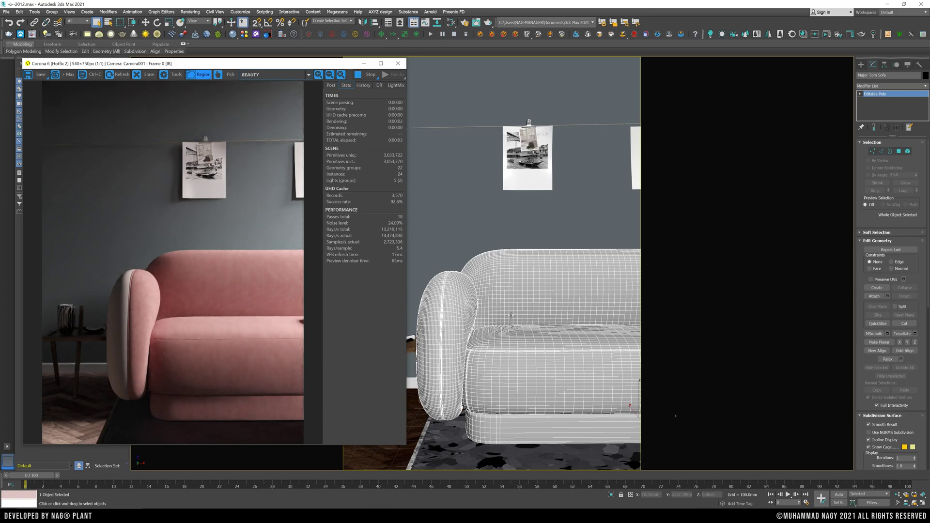
Reposition the frame buffer and pan the zoomed render toward the sofa's seat edge.
middle_drag(508, 327, 501, 327)
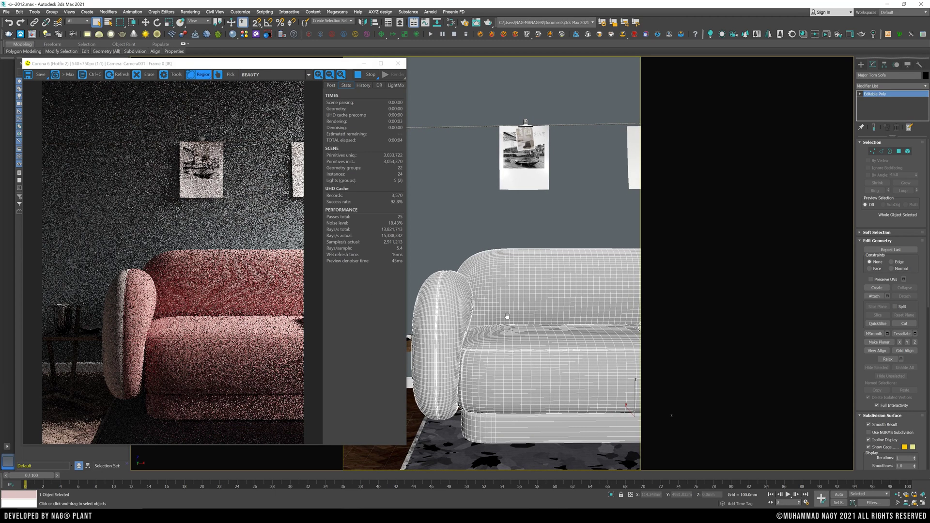
scroll(205, 390, up, 1)
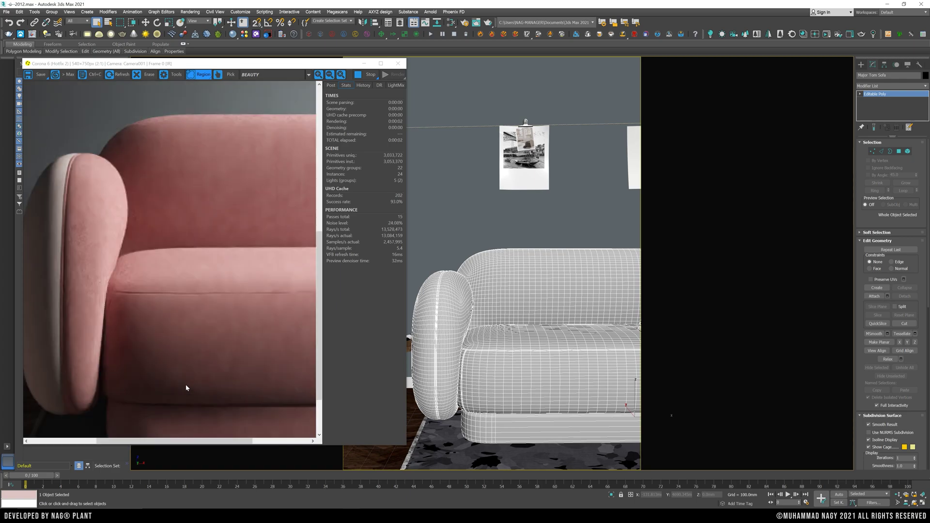
mouse_move(278, 68)
mouse_down()
mouse_move(700, 66)
mouse_move(681, 61)
mouse_up()
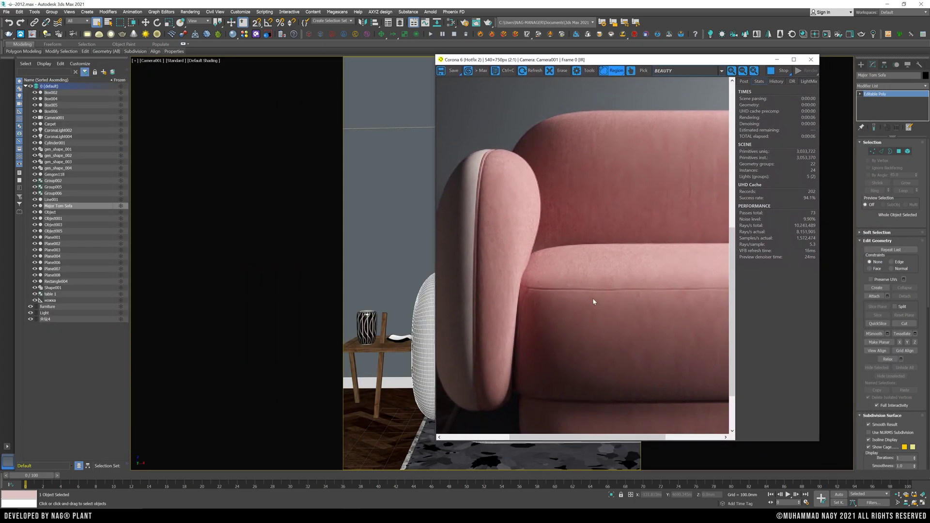
scroll(592, 300, up, 1)
middle_drag(592, 272, 581, 364)
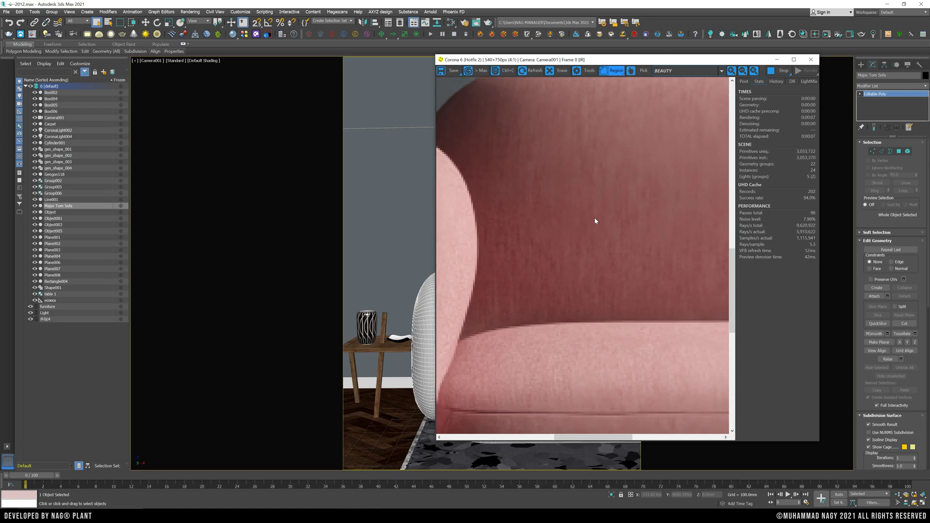
middle_drag(595, 222, 584, 255)
scroll(590, 236, down, 1)
scroll(591, 237, down, 1)
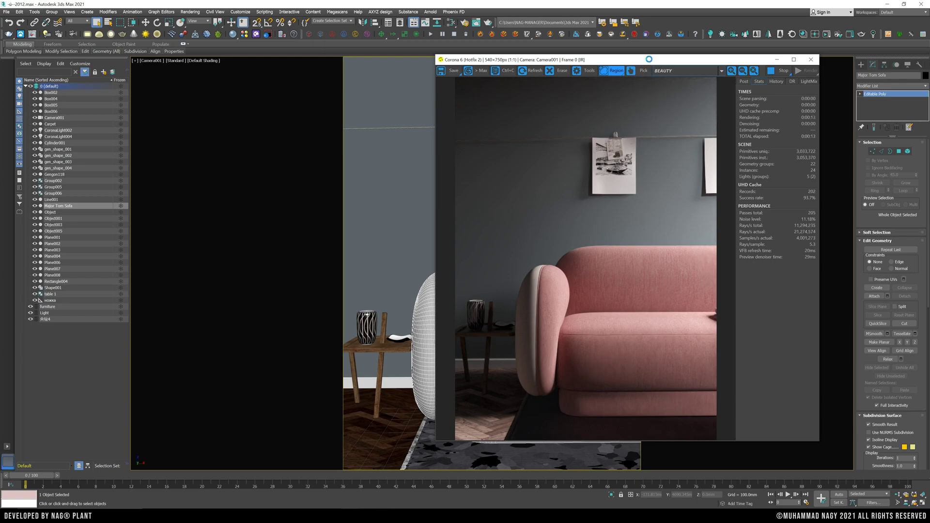
mouse_move(648, 60)
mouse_down()
mouse_move(629, 63)
mouse_move(728, 73)
mouse_up()
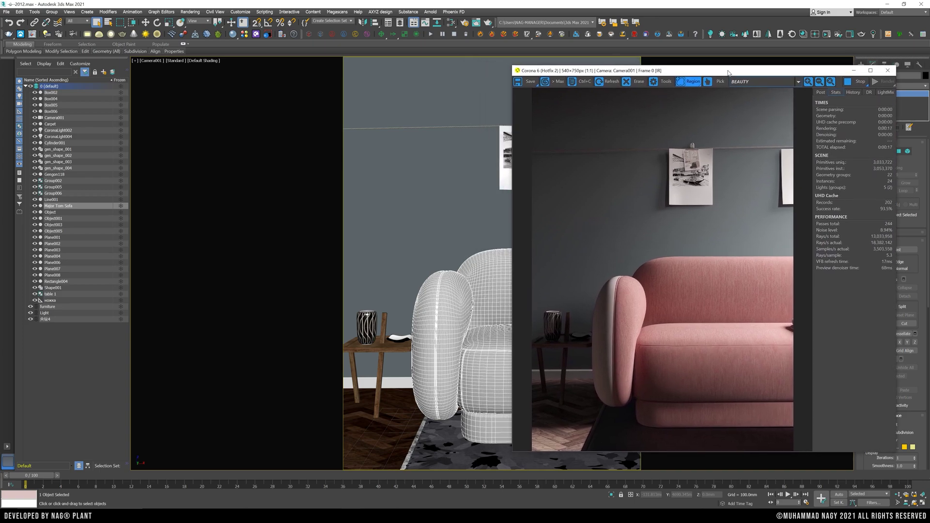
scroll(708, 385, up, 1)
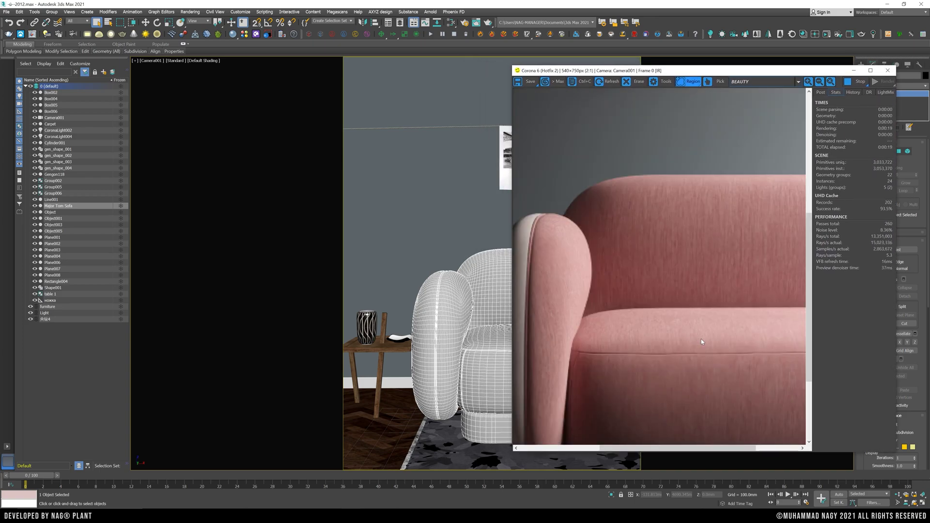